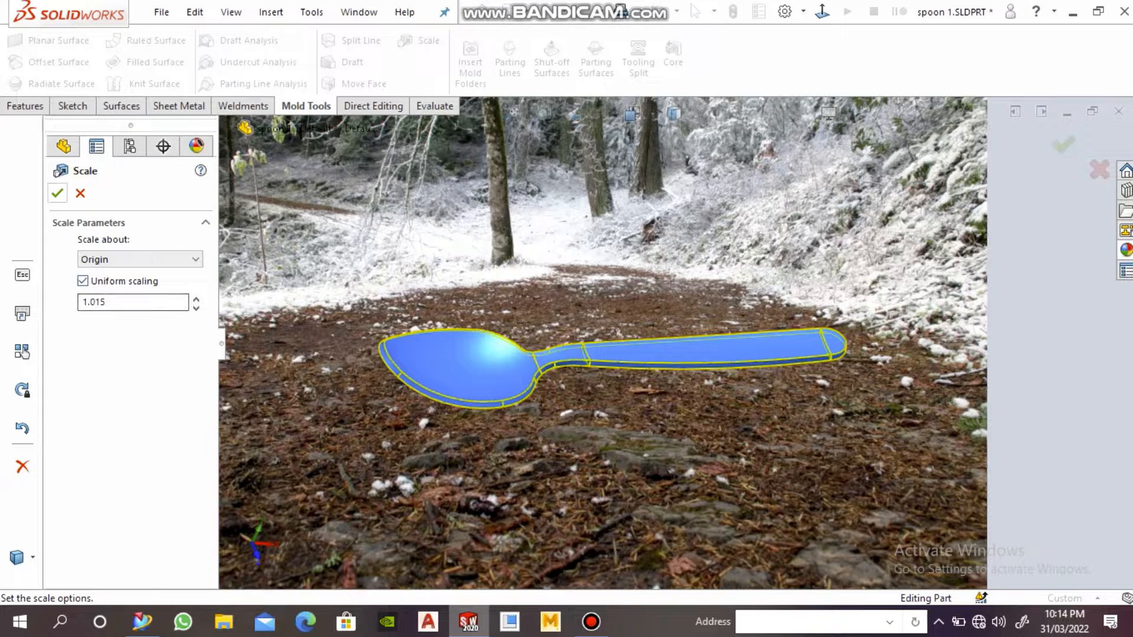
Step: Apply the uniform 1.015 scale about the origin, and create the spoon's parting line with the Top Plane as pull direction at 0.10 degrees
key(Return)
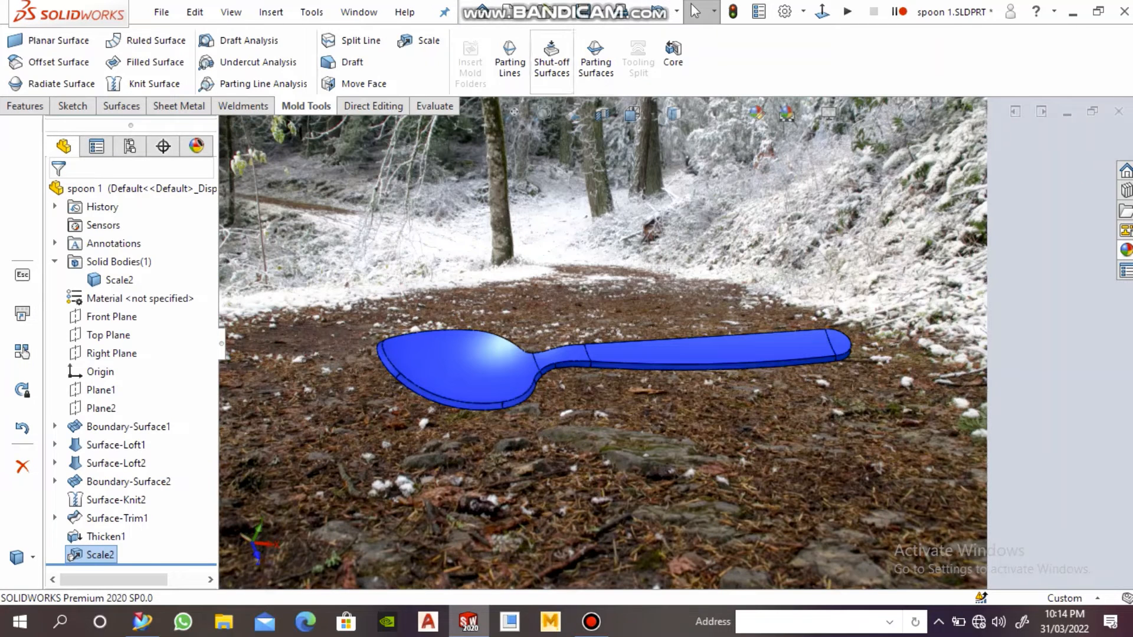
click(510, 59)
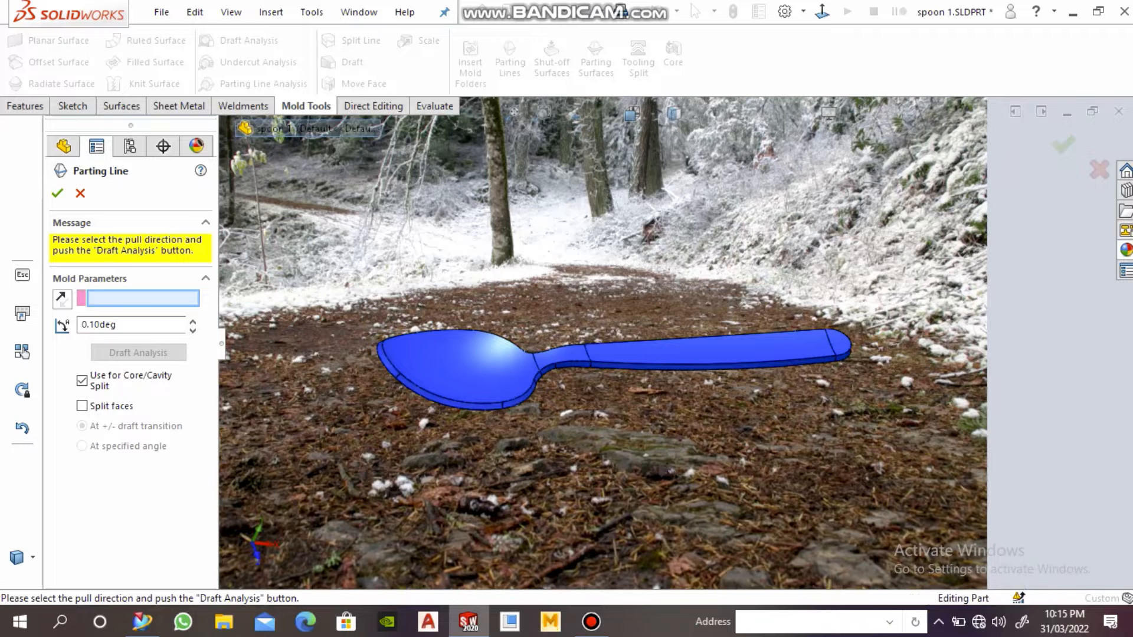
click(229, 128)
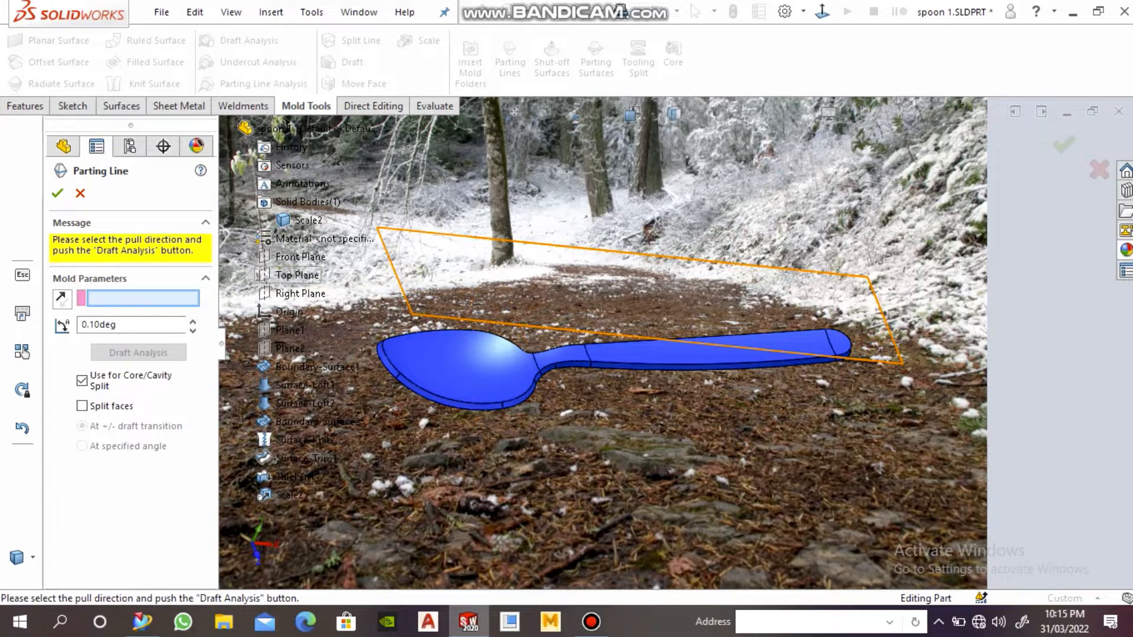
click(297, 275)
click(138, 353)
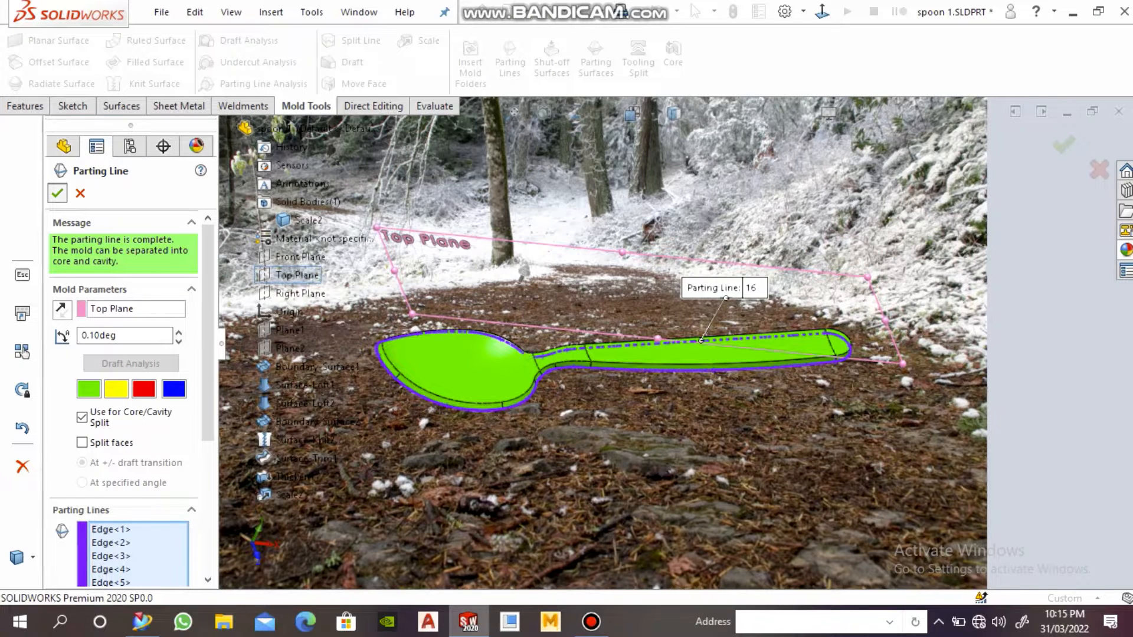
click(56, 193)
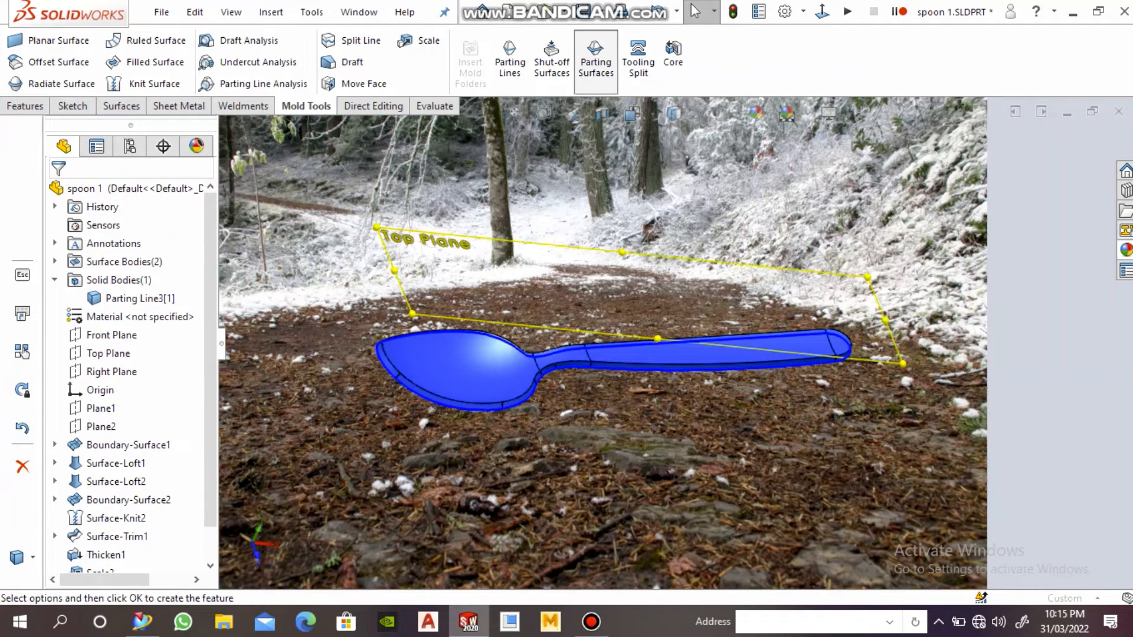
Step: Create a parting surface from the parting line, perpendicular to pull, with a distance of 100 mm and smoothing of 100 mm
click(596, 59)
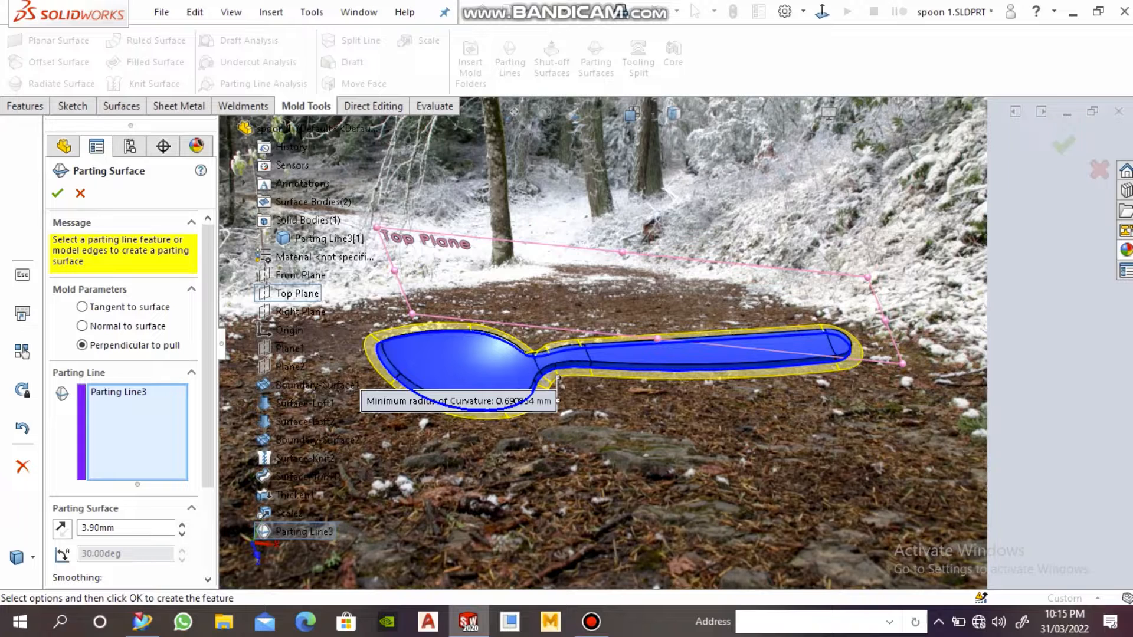
scroll(124, 354, down, 3)
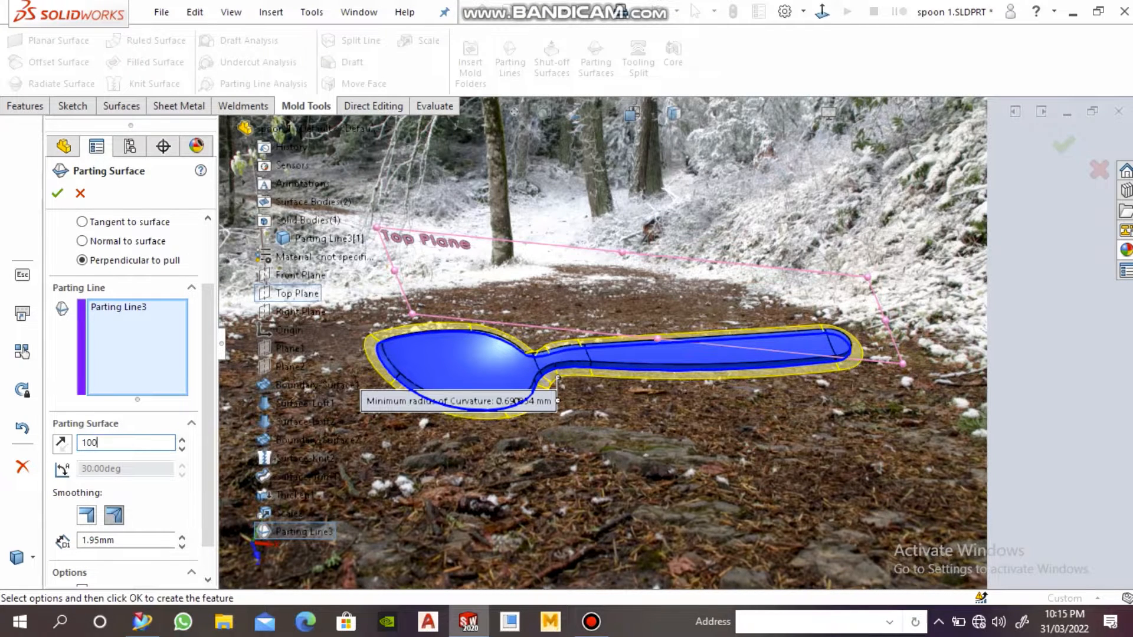
key(Return)
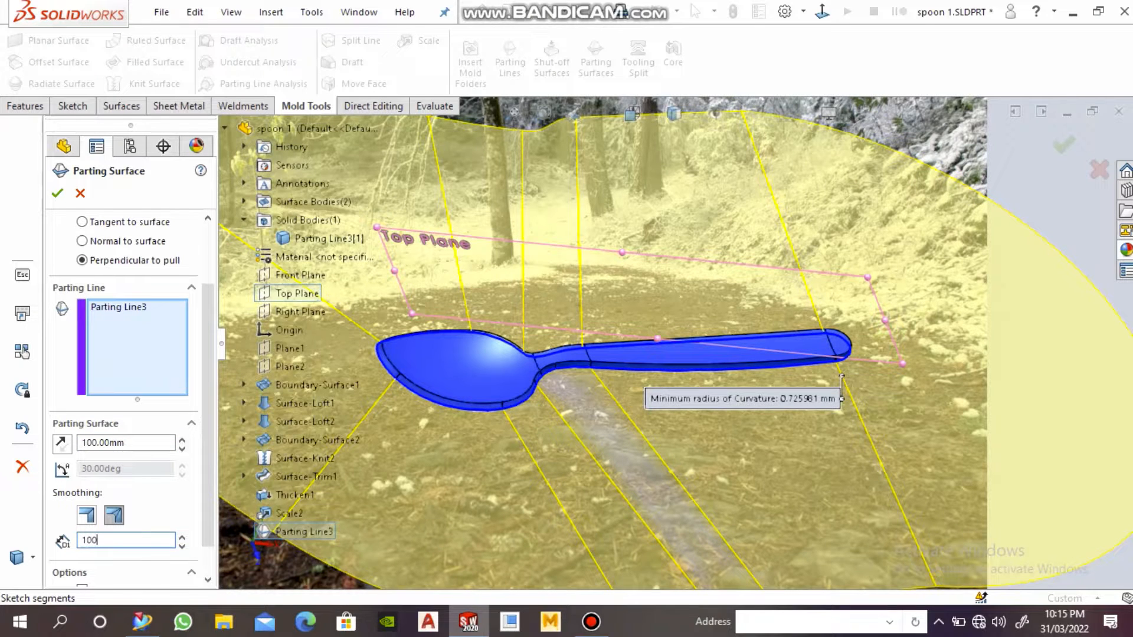
key(Return)
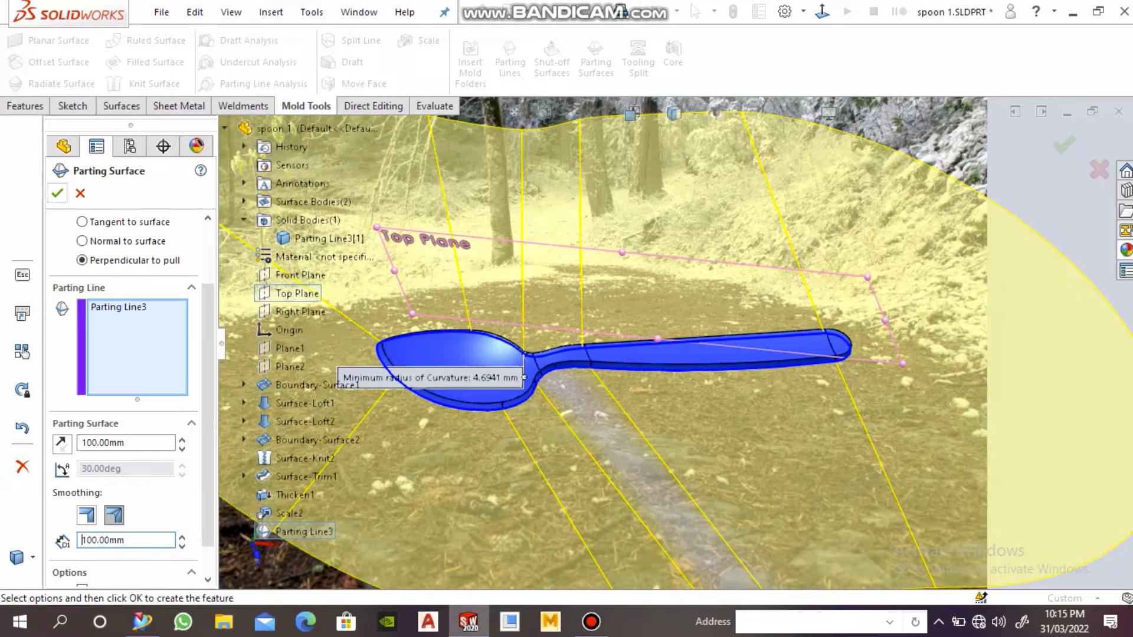
click(57, 193)
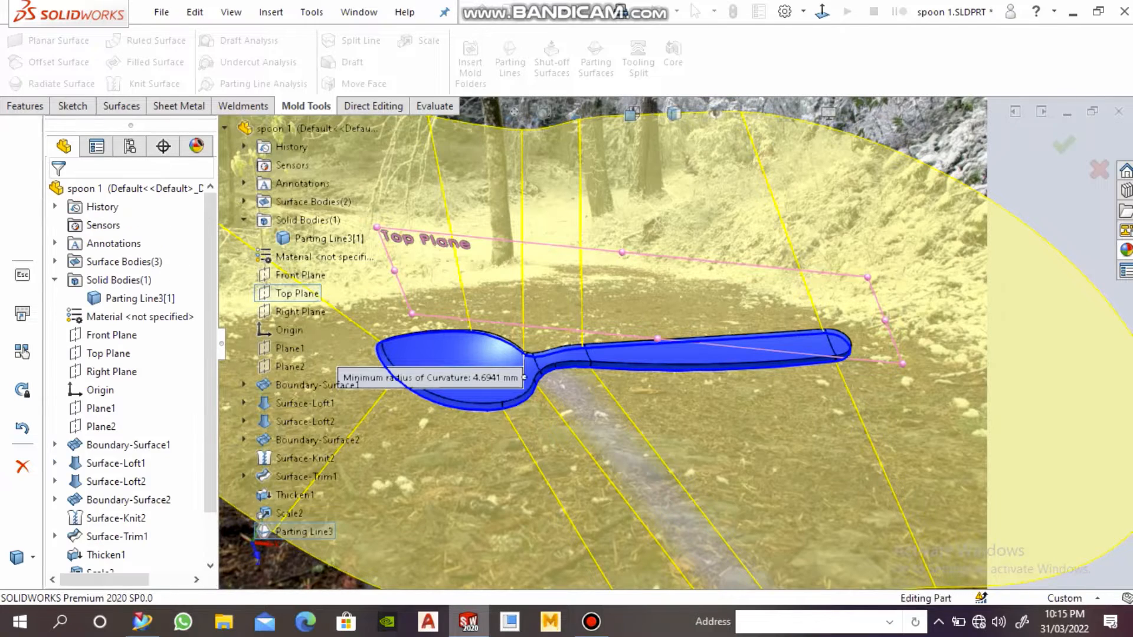
Step: Start a Tooling Split with a new sketch on the Top Plane, viewed face-on
scroll(597, 296, up, 4)
middle_drag(597, 296, 623, 364)
scroll(622, 364, up, 2)
scroll(623, 364, down, 8)
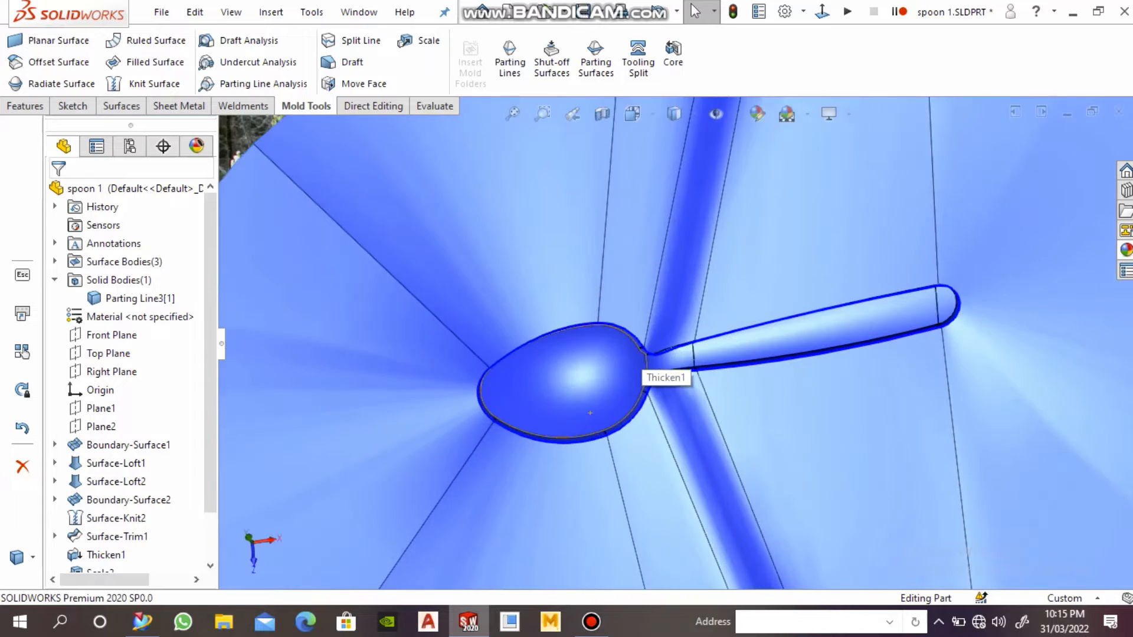
scroll(489, 437, up, 8)
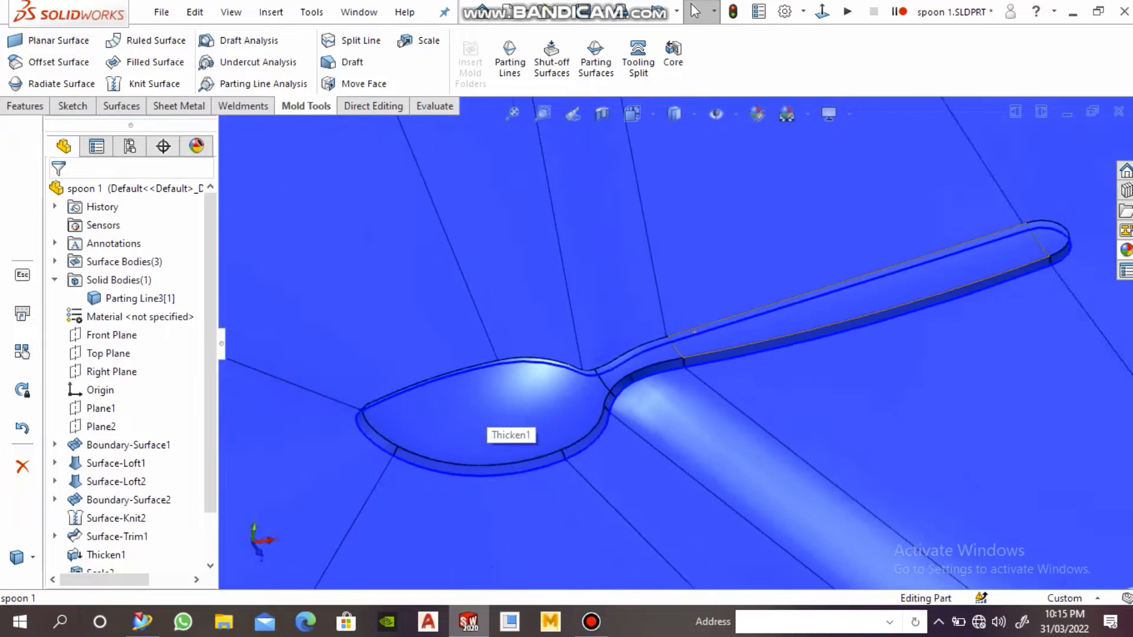
click(638, 62)
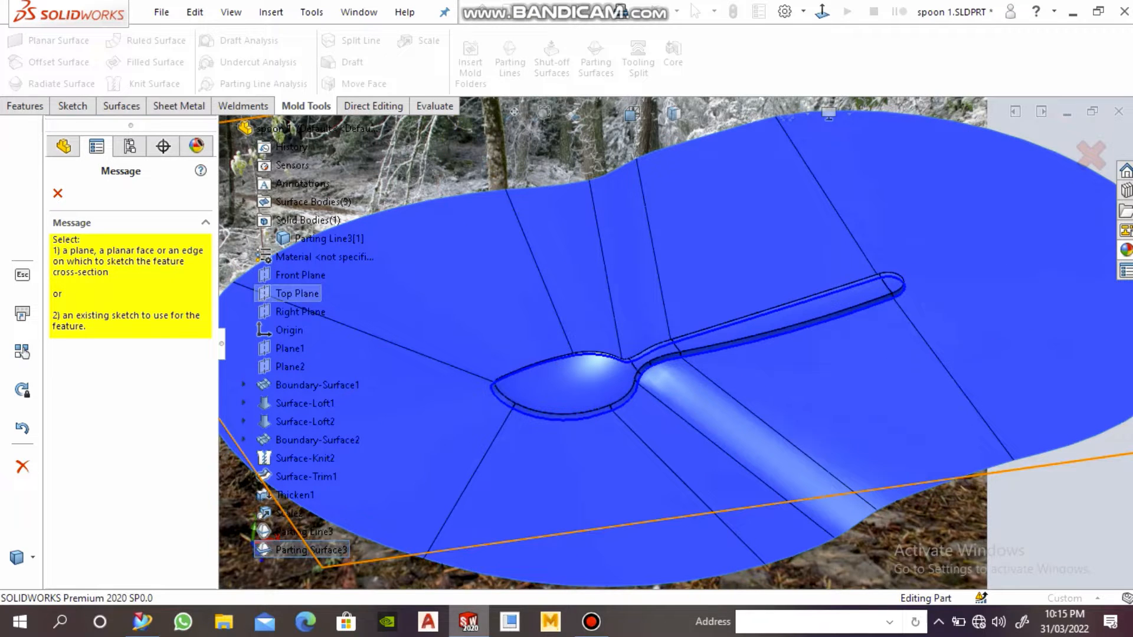
click(297, 293)
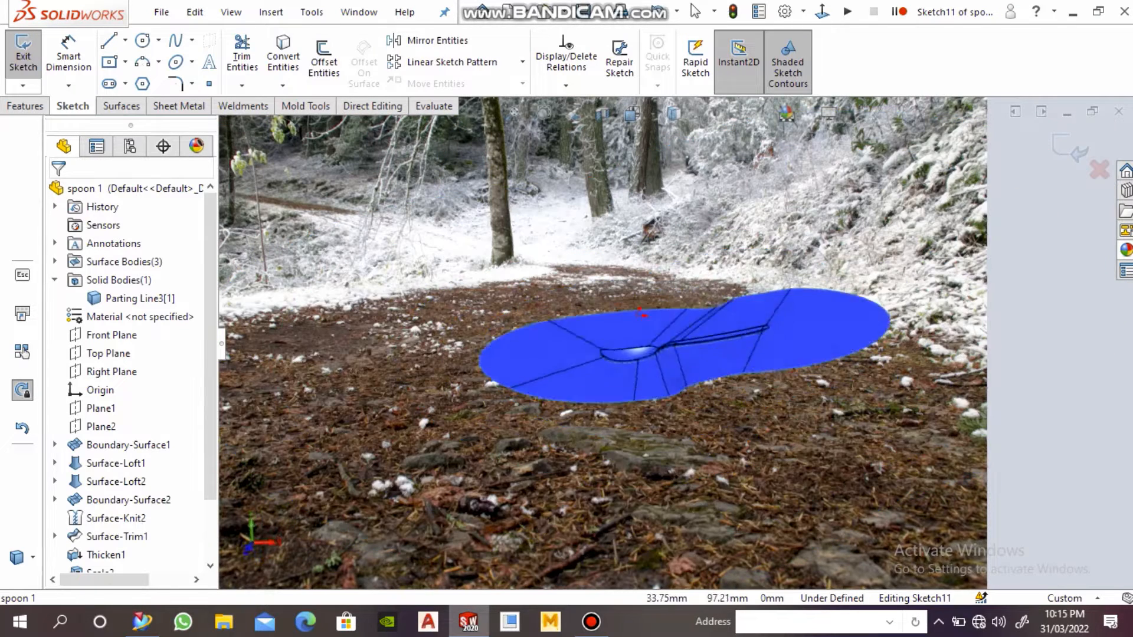
click(635, 113)
click(723, 210)
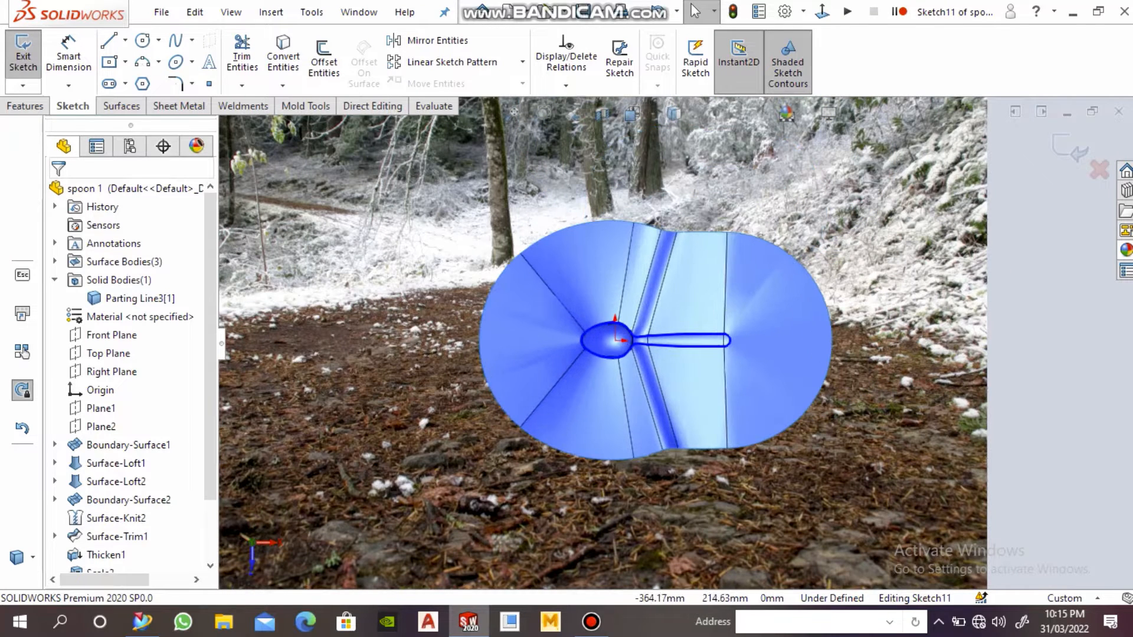
Step: Sketch a horizontal centerline about 145 mm long from the spoon bowl's tip to the end of the handle
click(125, 40)
click(146, 82)
scroll(767, 300, down, 3)
scroll(543, 381, up, 2)
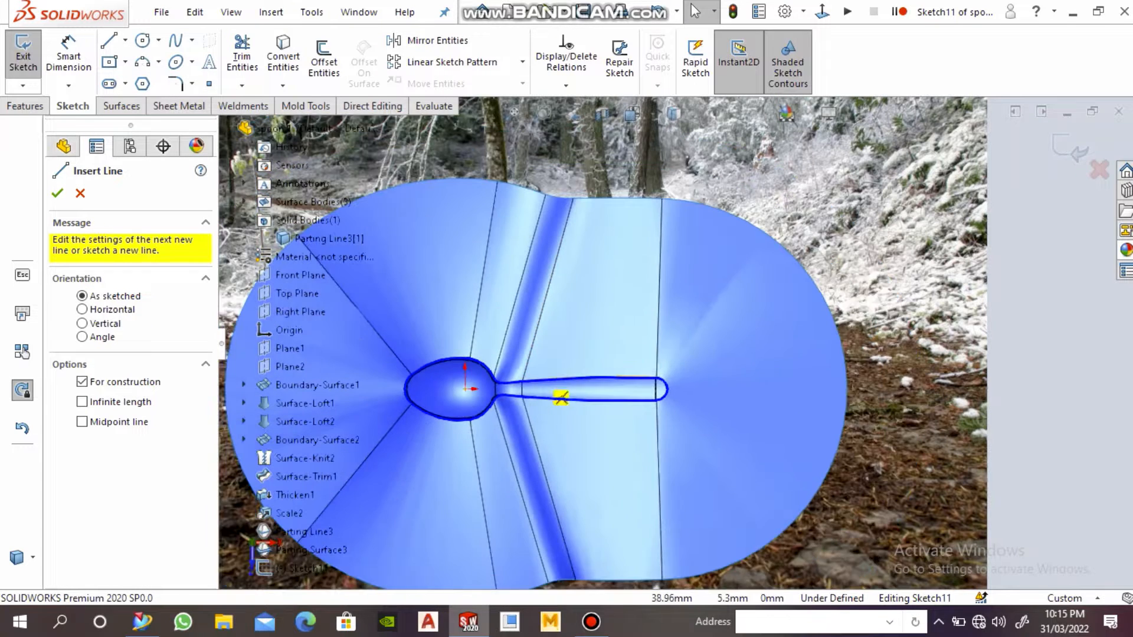
scroll(495, 386, down, 1)
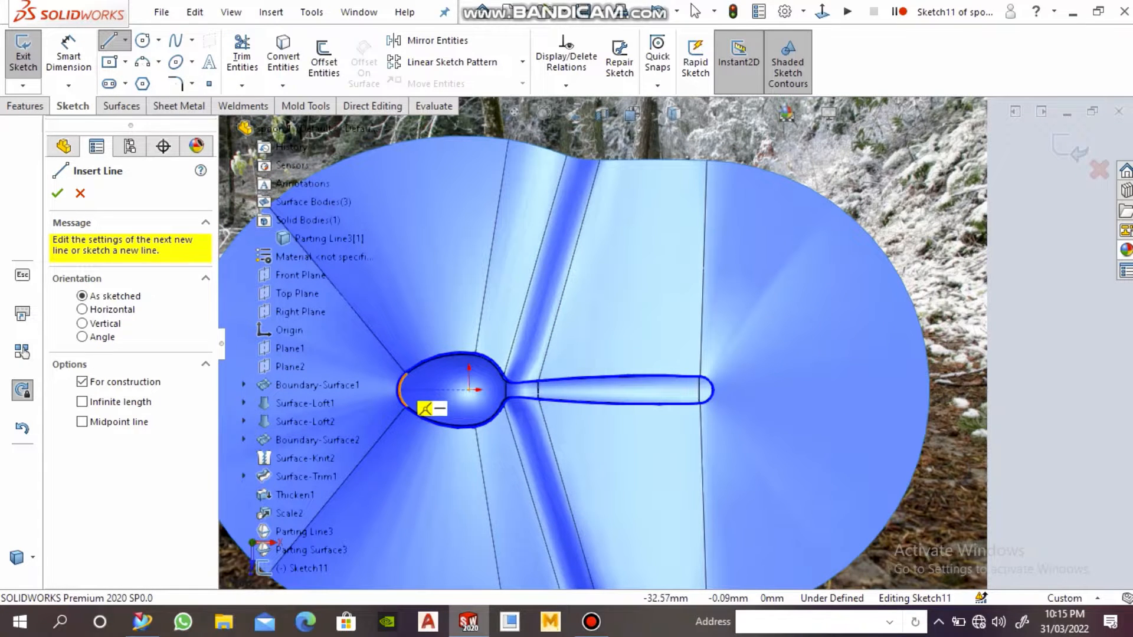
click(399, 390)
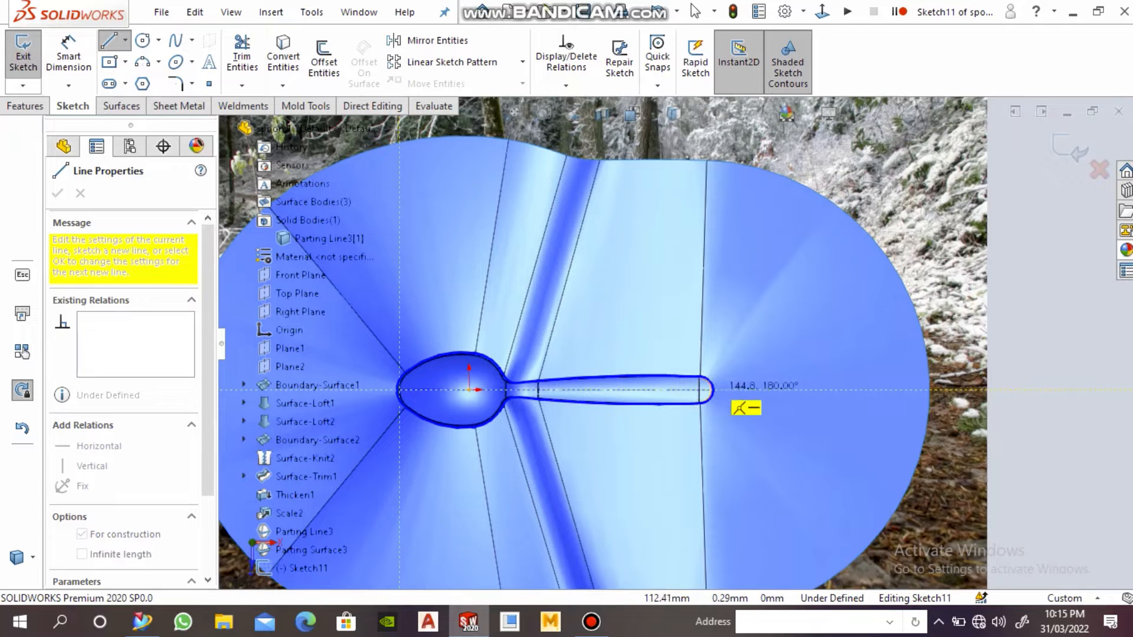
click(711, 390)
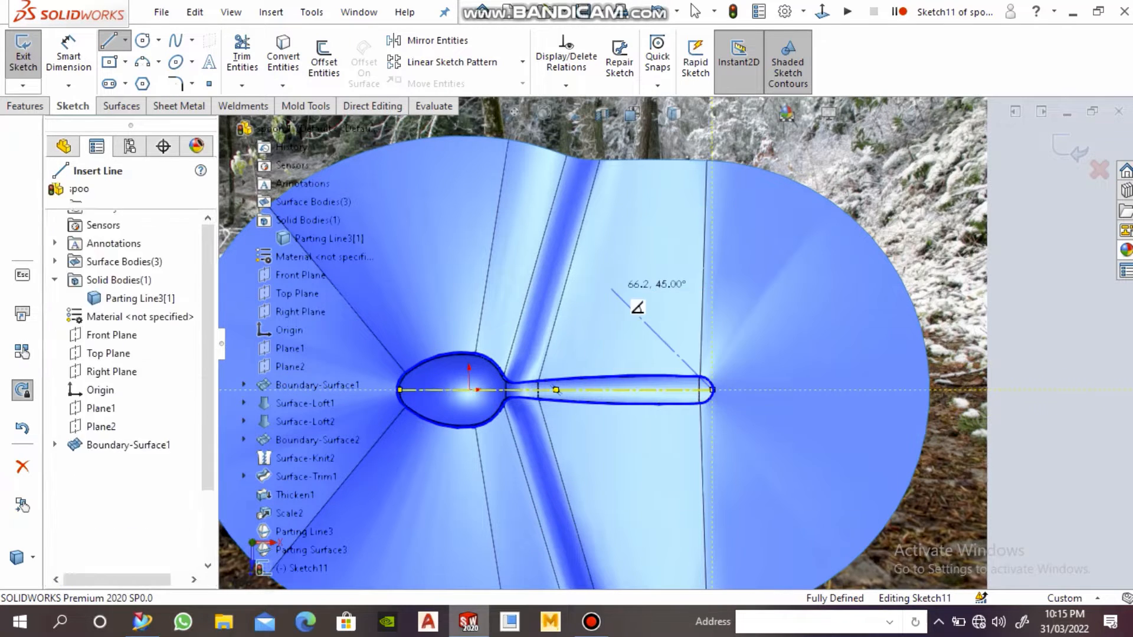
click(696, 12)
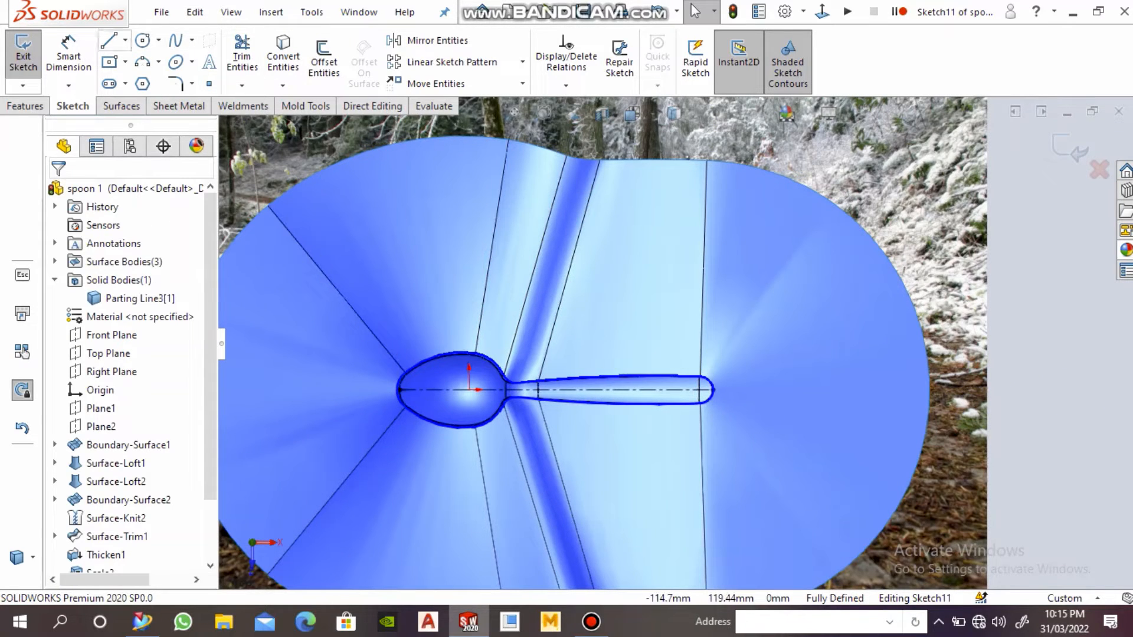
Step: Sketch a vertical centerline upward from the midpoint of the horizontal centerline
click(126, 41)
click(143, 78)
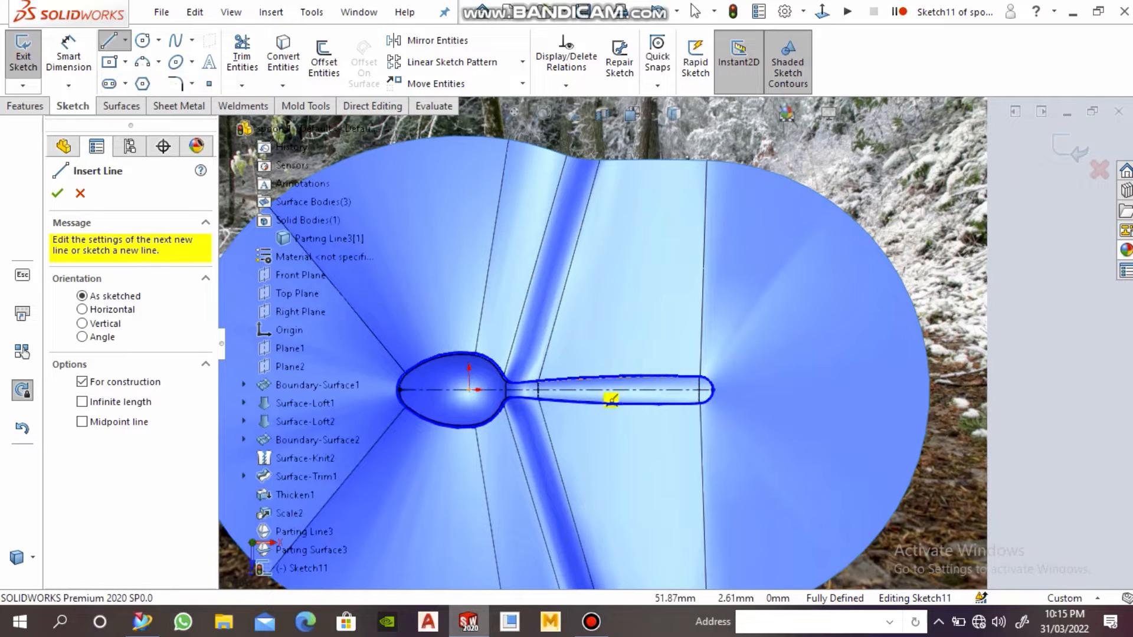
click(539, 379)
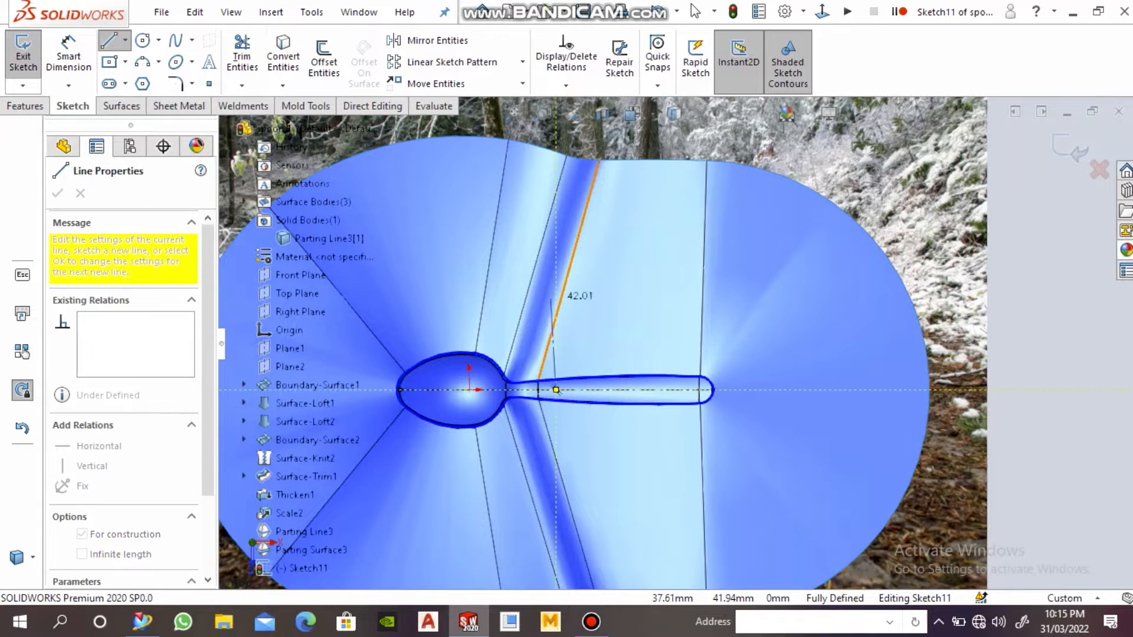
click(556, 240)
right_click(568, 226)
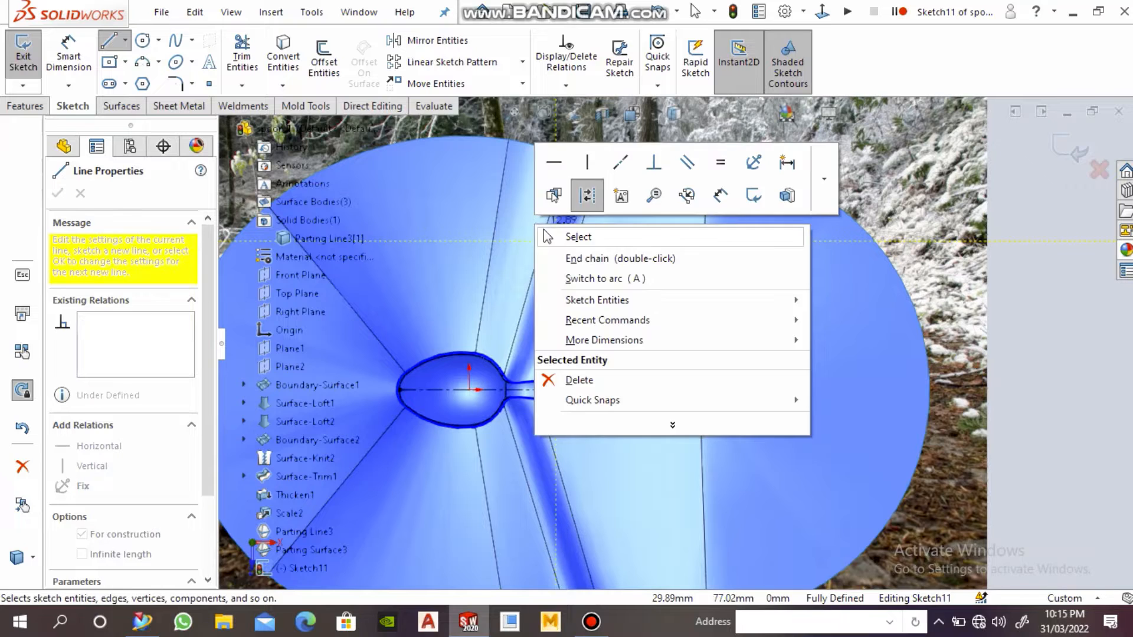
click(581, 234)
Step: Sketch a center rectangle about 221 by 124 mm around the spoon, centered on the horizontal centerline's midpoint
click(125, 61)
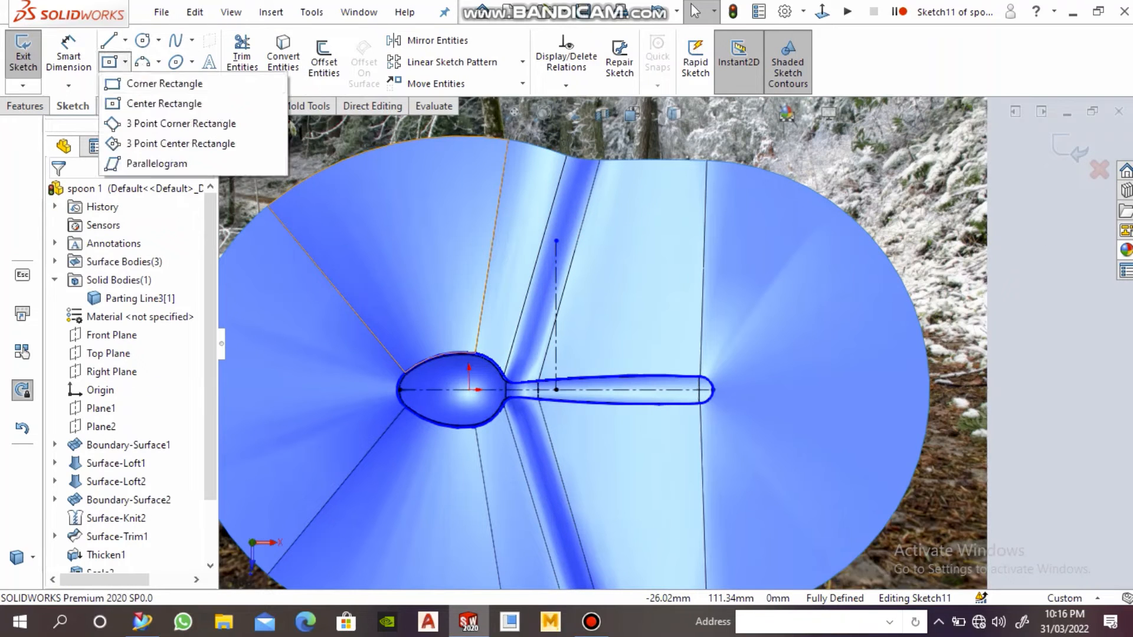
click(158, 101)
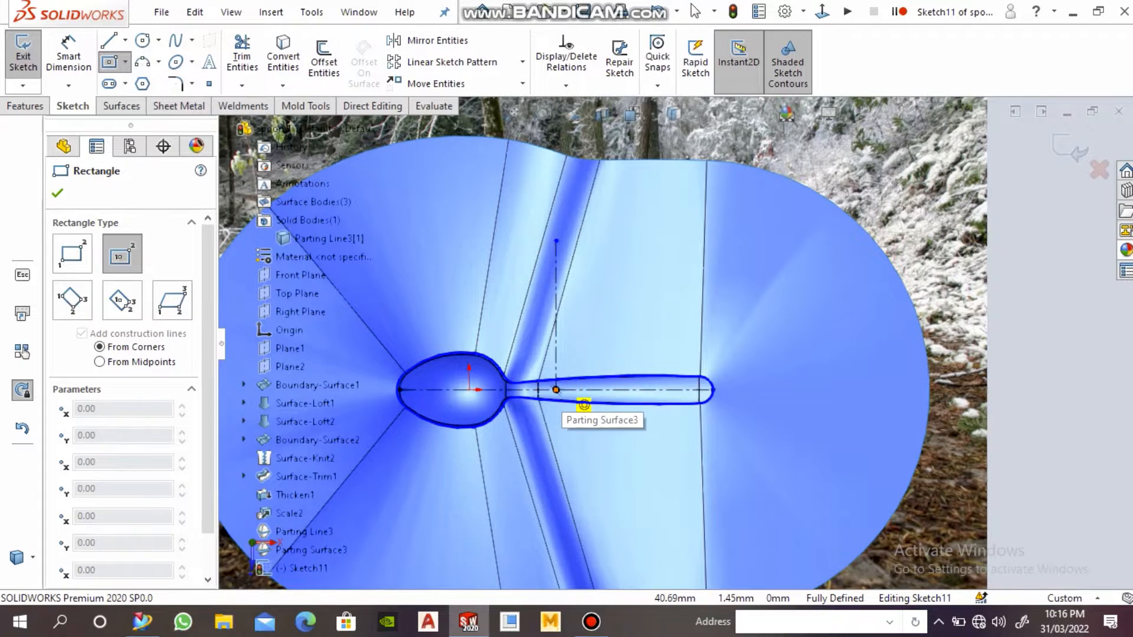
click(555, 389)
click(793, 261)
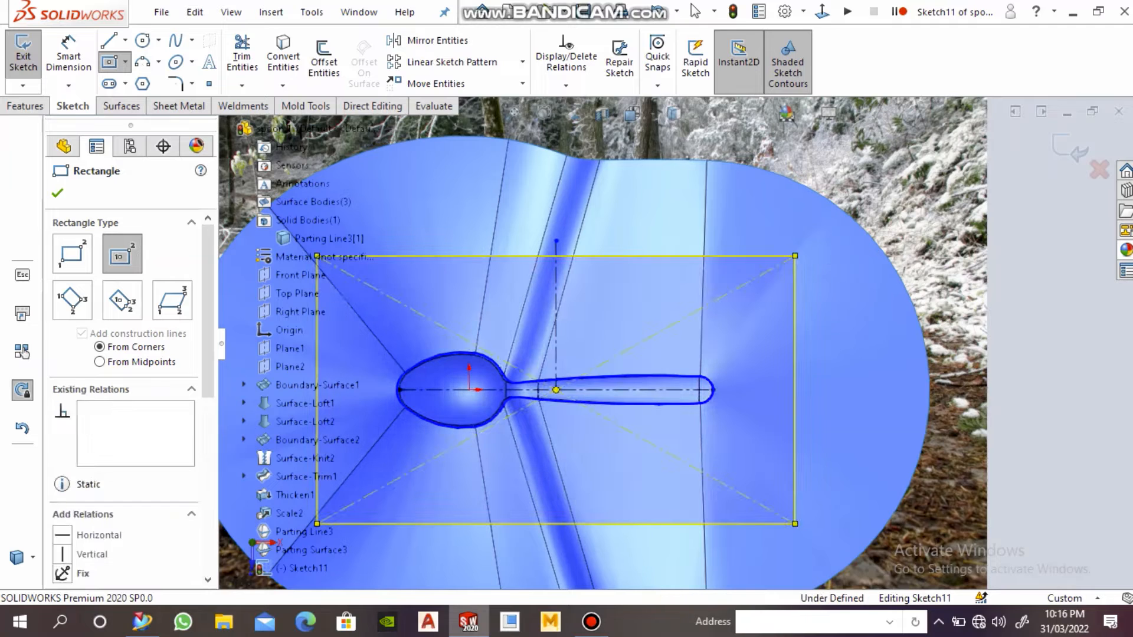
right_click(798, 168)
click(813, 179)
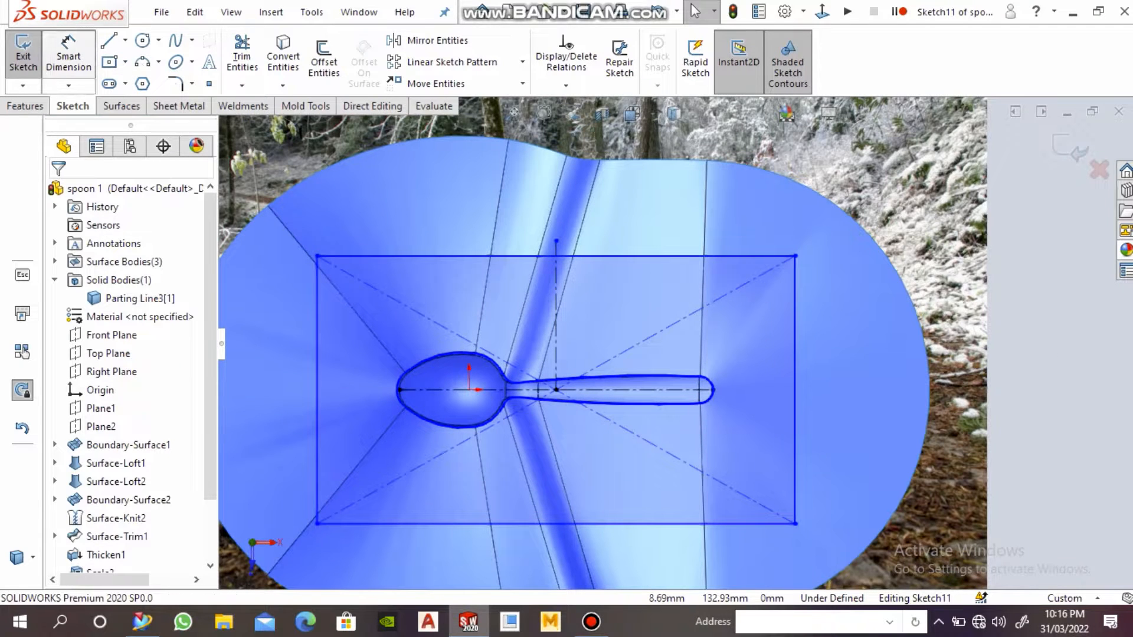
Step: Dimension the rectangle's vertical side to 80 mm and its horizontal side to 220 mm
click(68, 56)
click(795, 389)
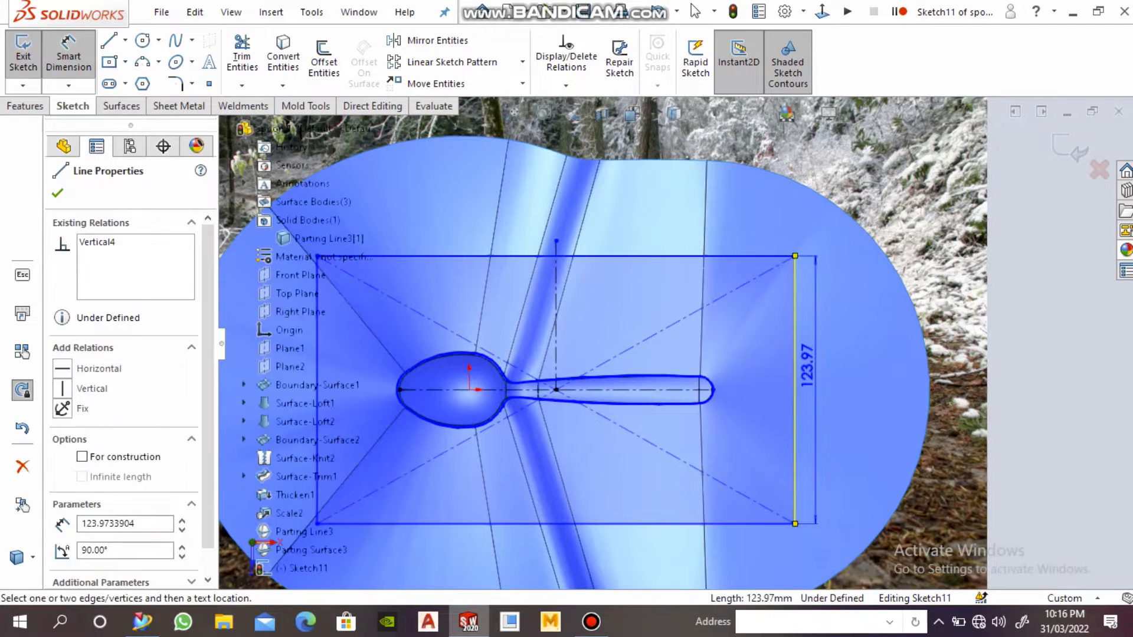
click(807, 366)
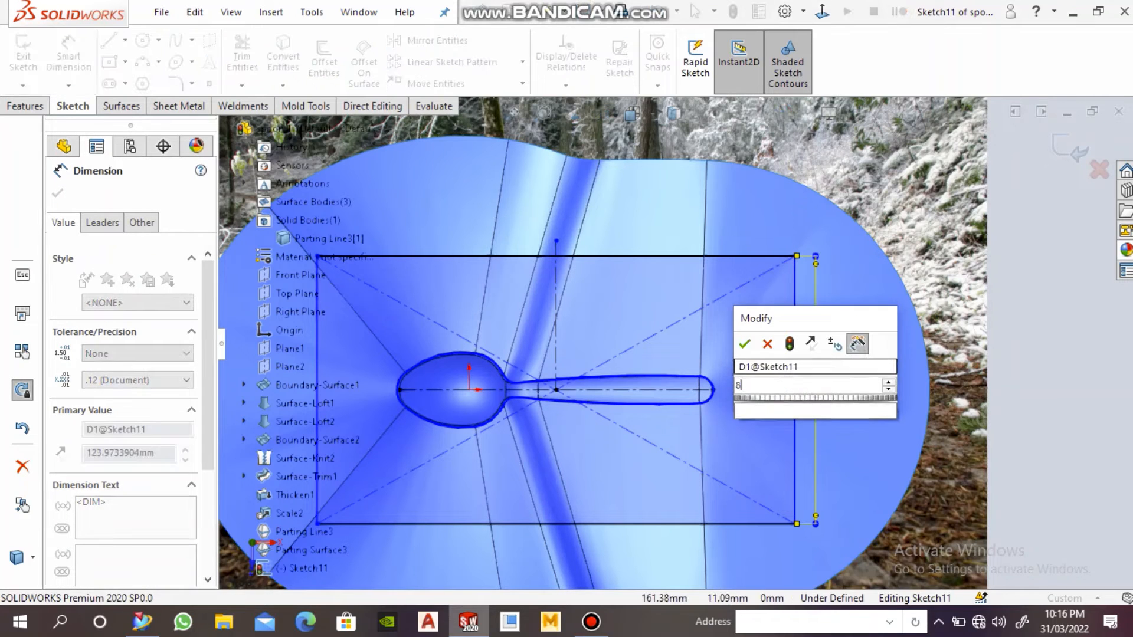
key(Return)
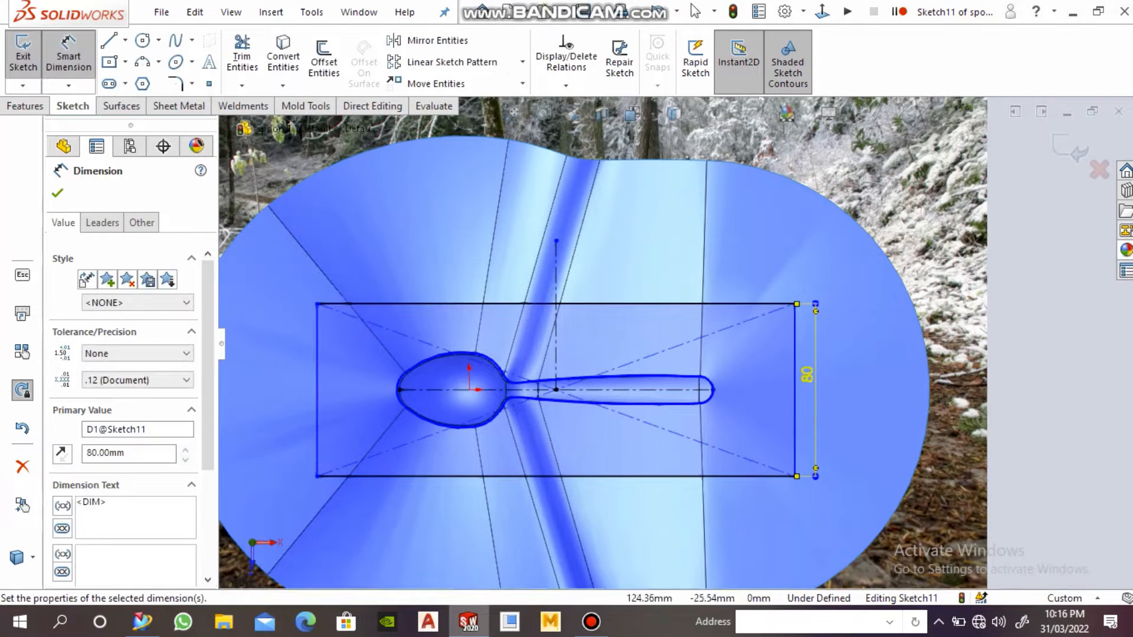
click(708, 476)
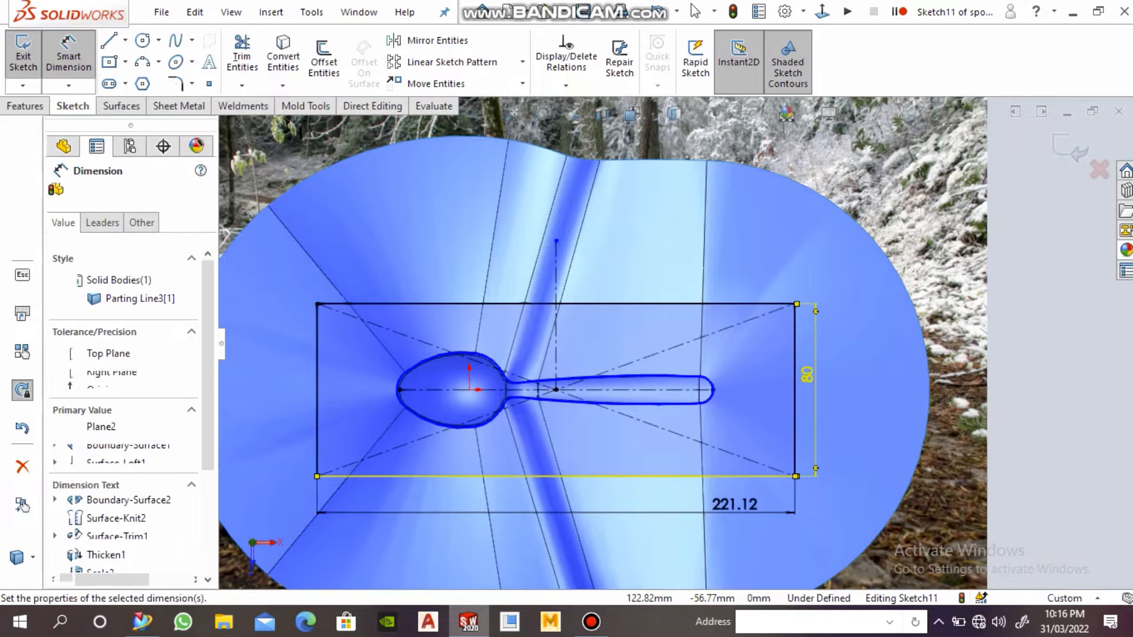
click(733, 510)
text(2)
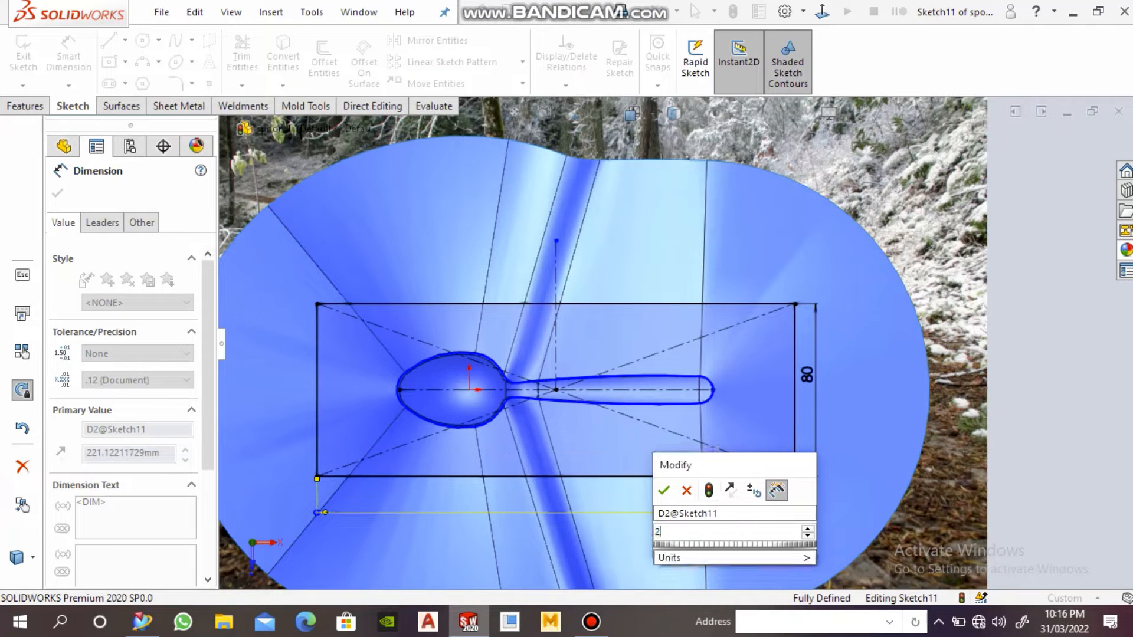
text(20)
key(Return)
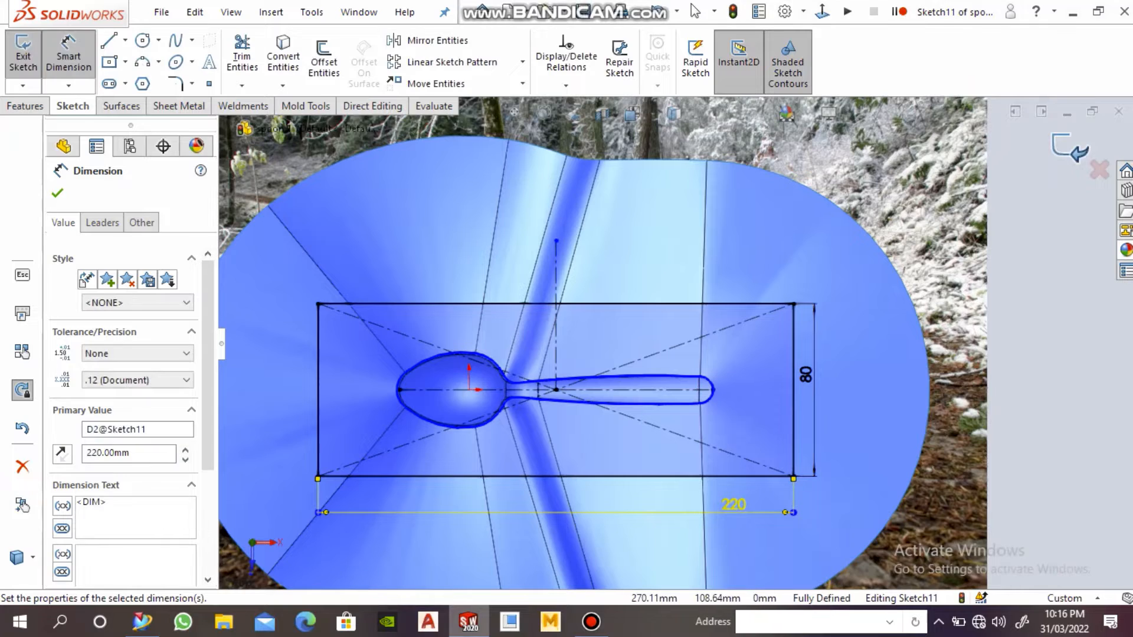
Step: Finish the rectangle sketch and create the tooling split with block sizes of 20 mm and 74 mm
click(1066, 150)
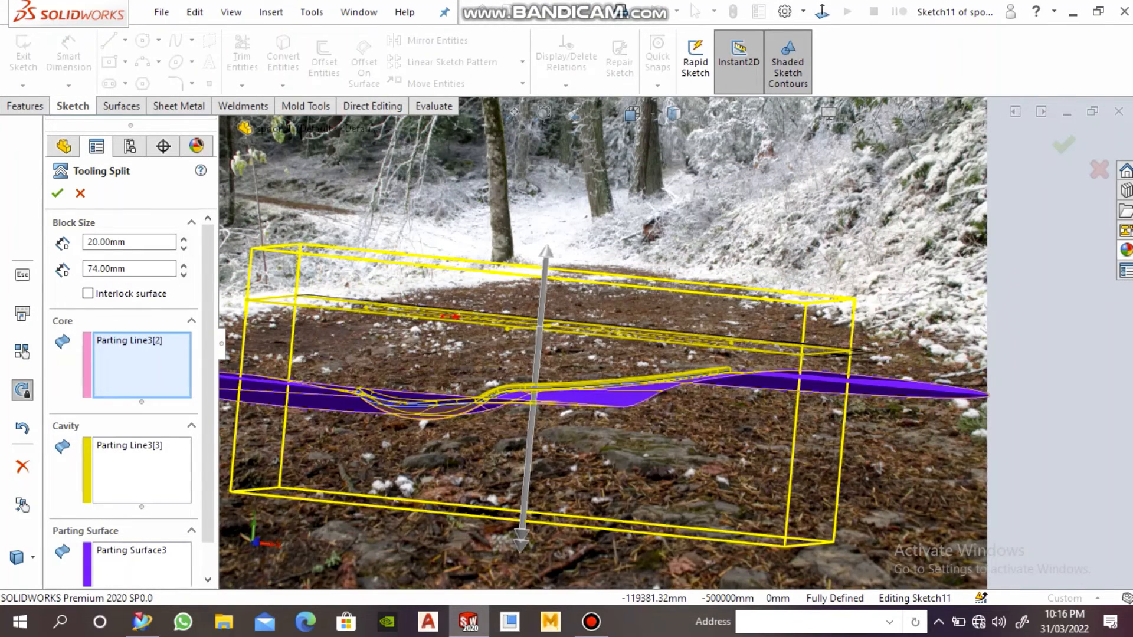
click(57, 193)
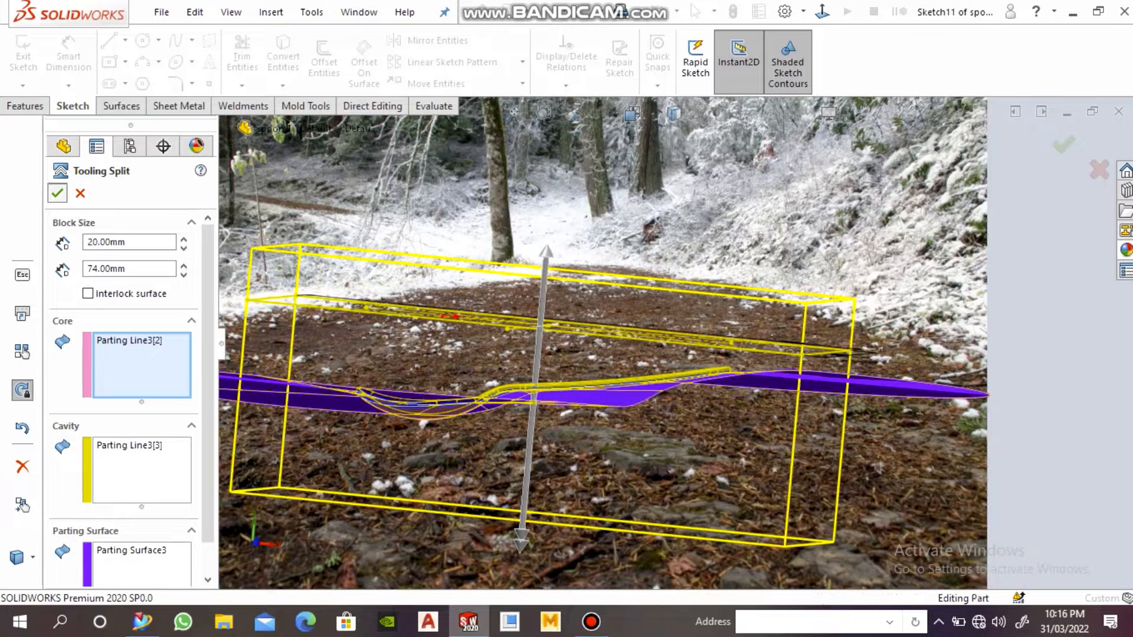
Step: Hide the upper mold block, Tooling Split1[2], and the parting surface around the spoon
scroll(643, 345, up, 3)
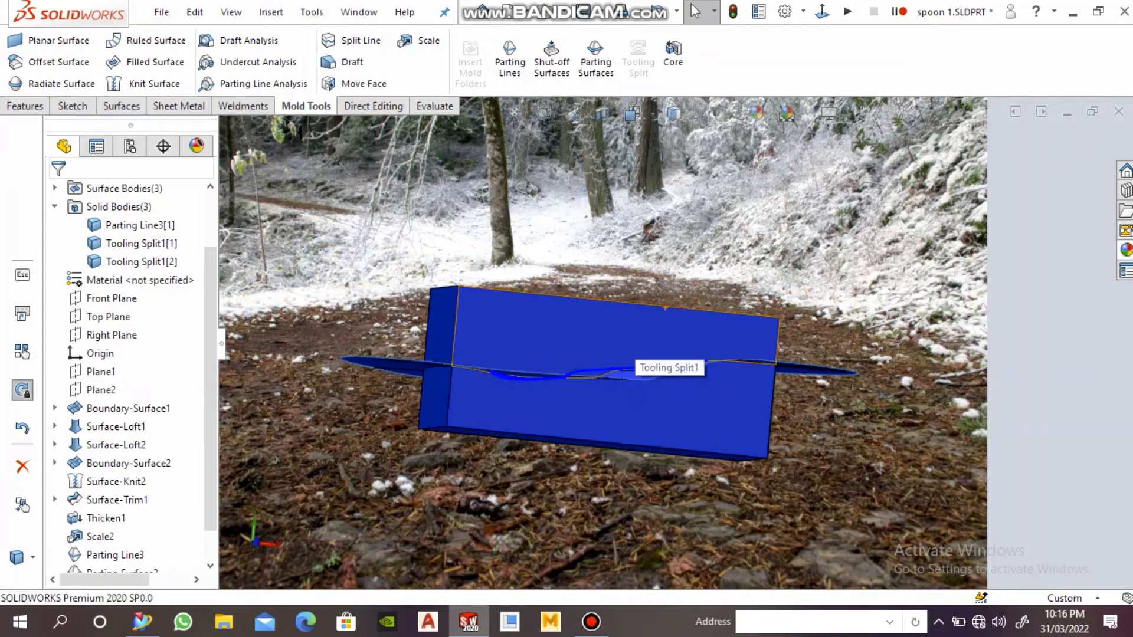
middle_drag(366, 283, 387, 339)
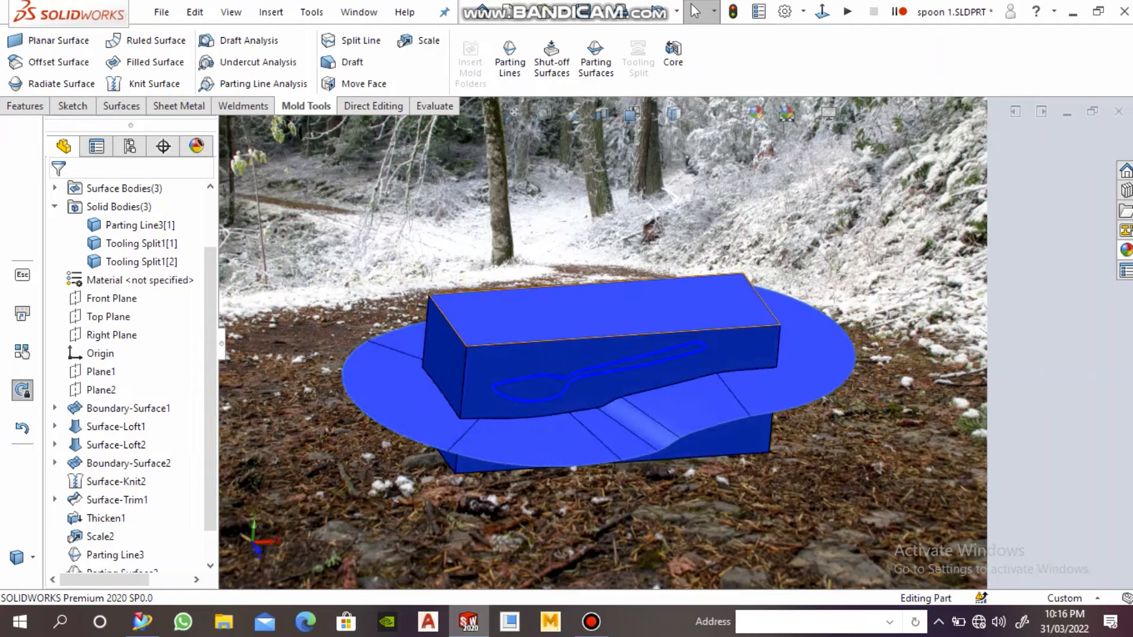
right_click(503, 318)
click(592, 235)
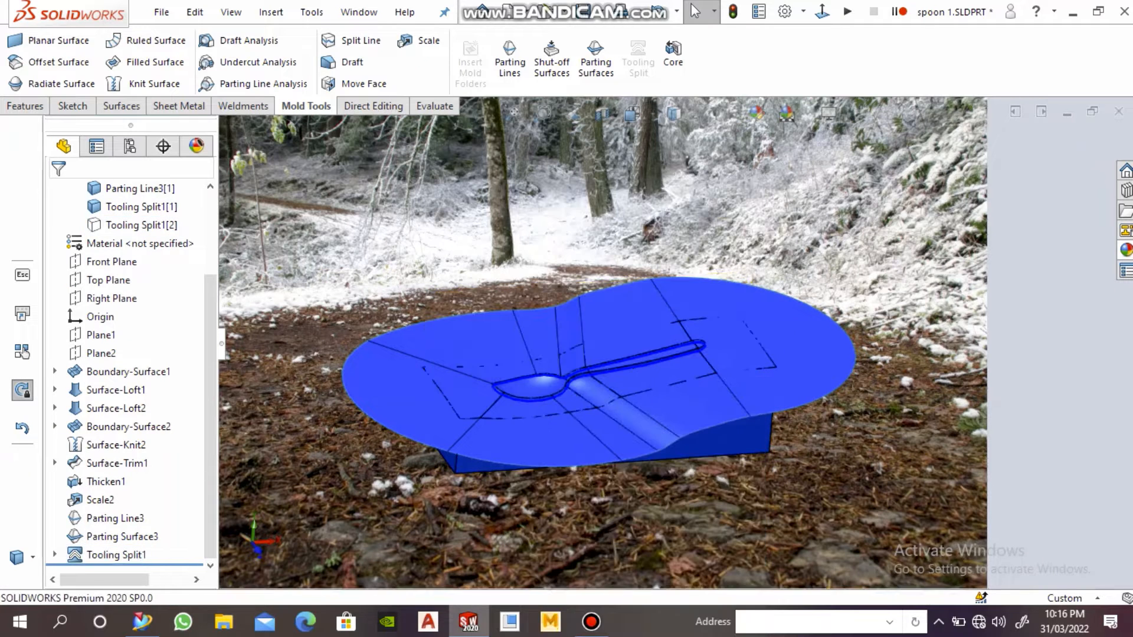
right_click(559, 322)
click(614, 234)
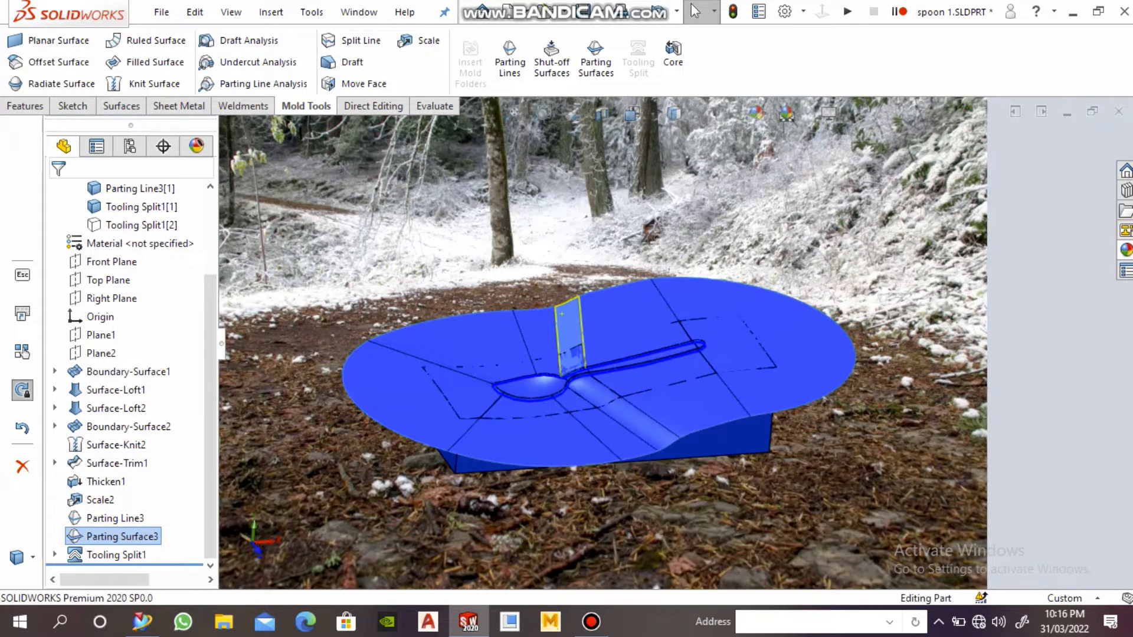
Step: Hide the spoon body and the surface forming the rim around the spoon cavity
scroll(637, 333, up, 4)
scroll(587, 362, down, 12)
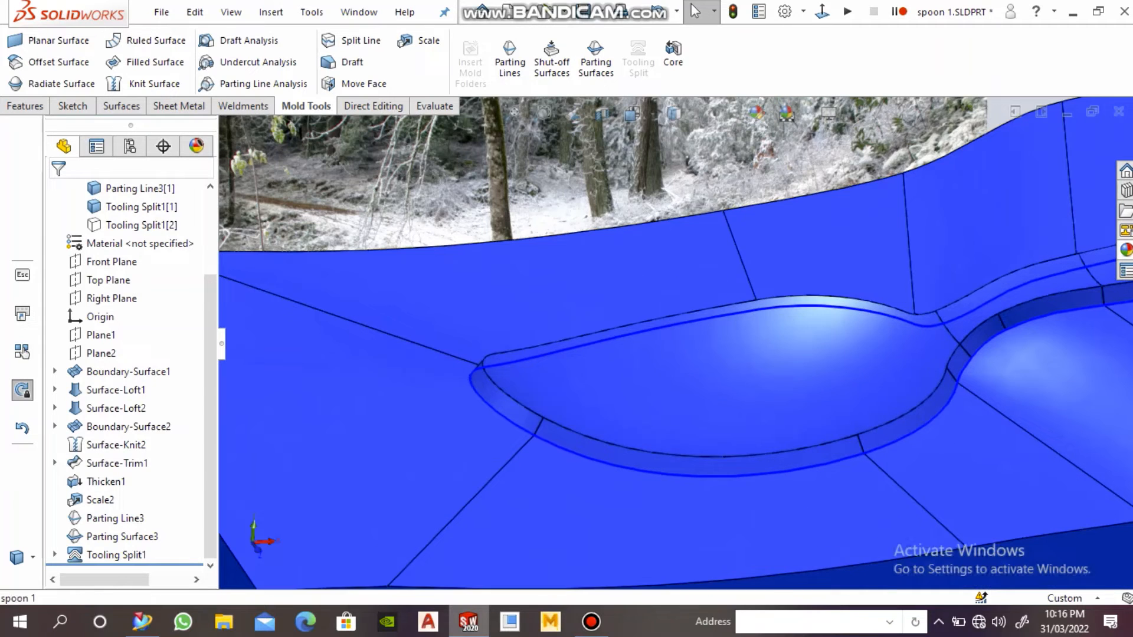
right_click(635, 356)
click(688, 234)
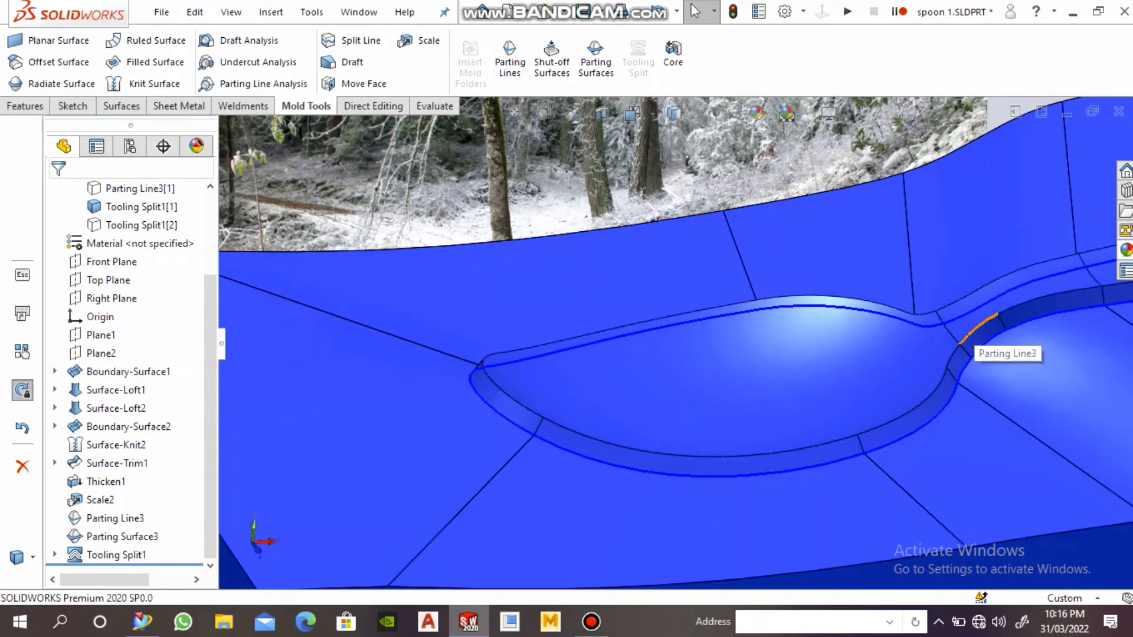
right_click(984, 322)
click(974, 297)
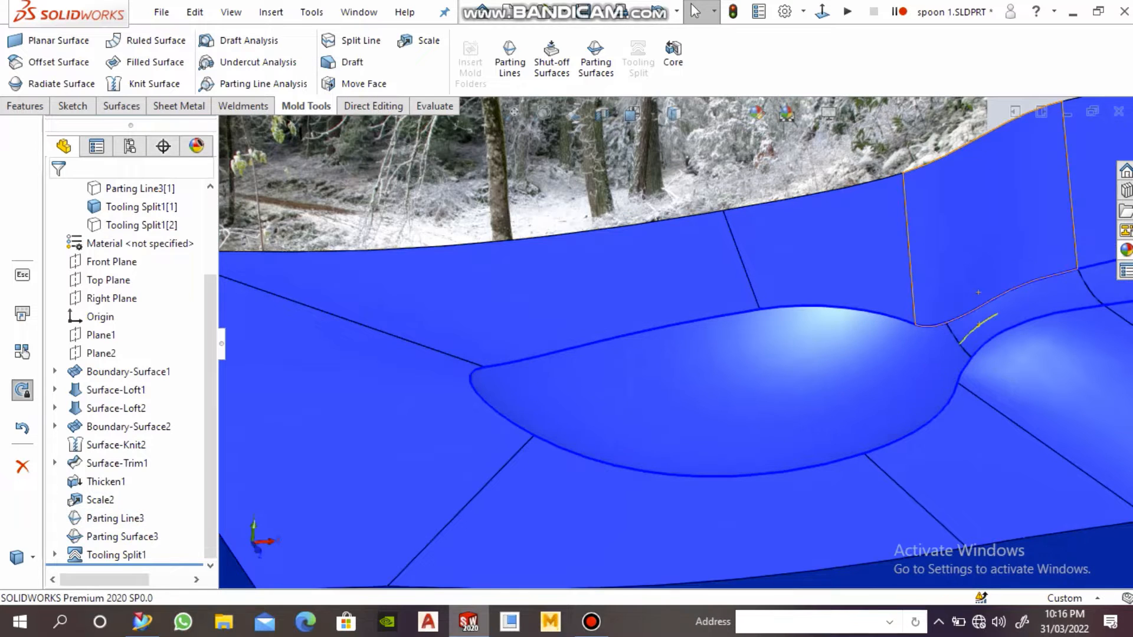
scroll(649, 319, up, 8)
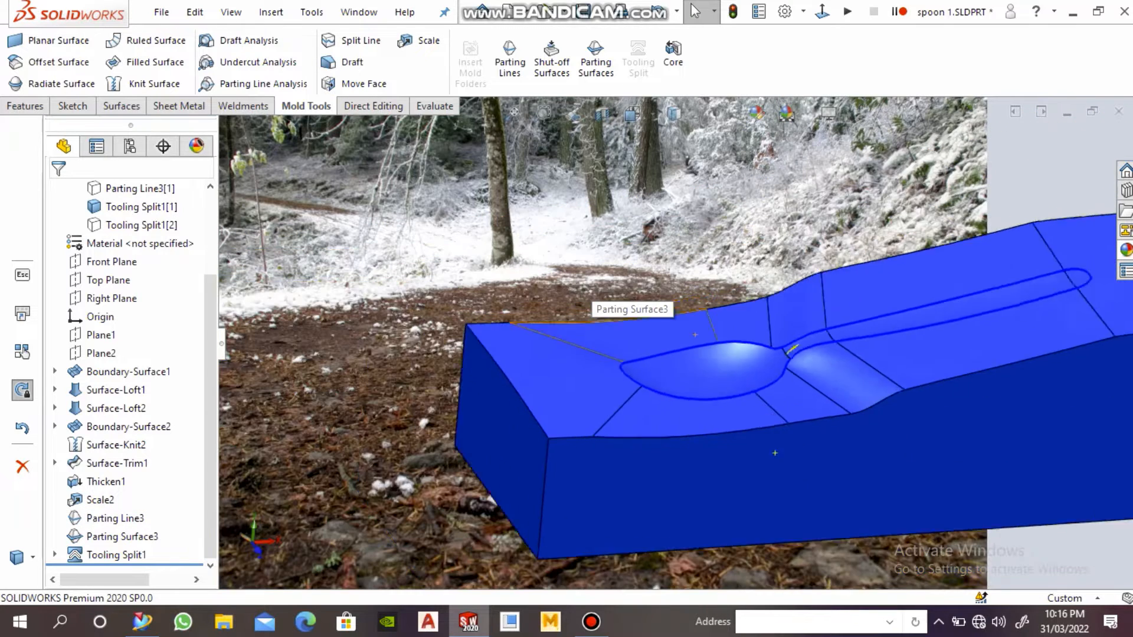
click(141, 225)
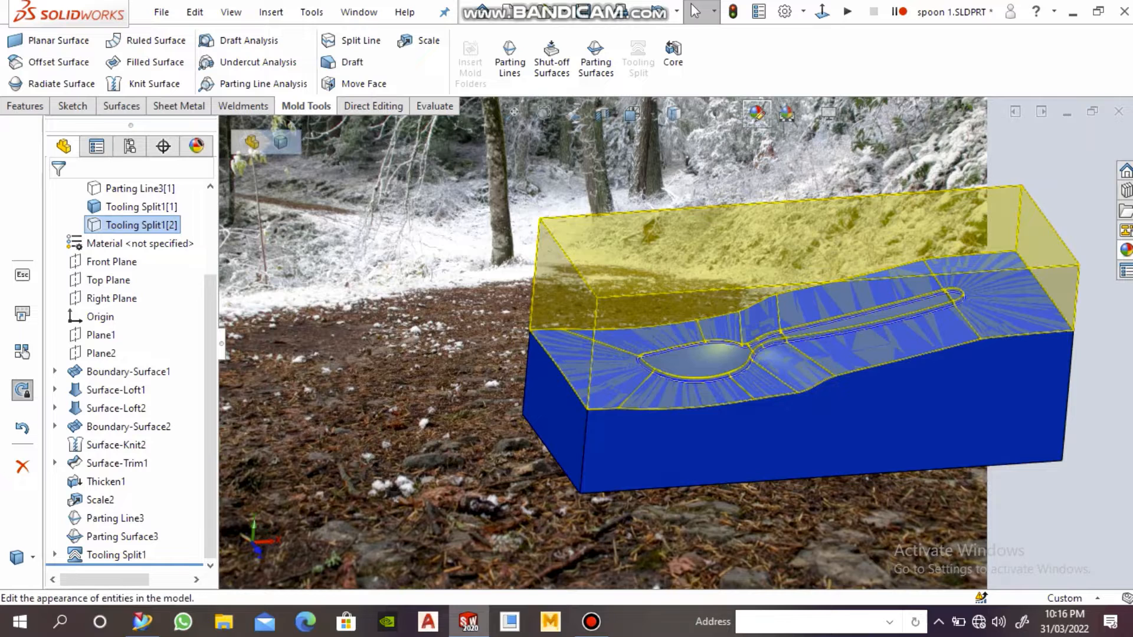
click(757, 112)
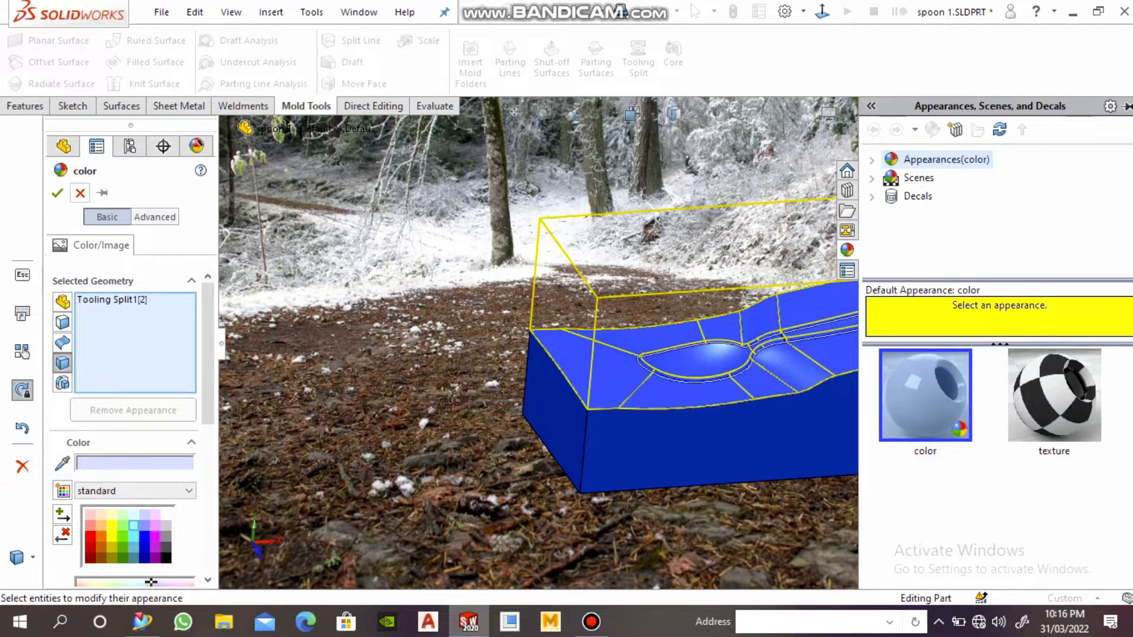
click(80, 193)
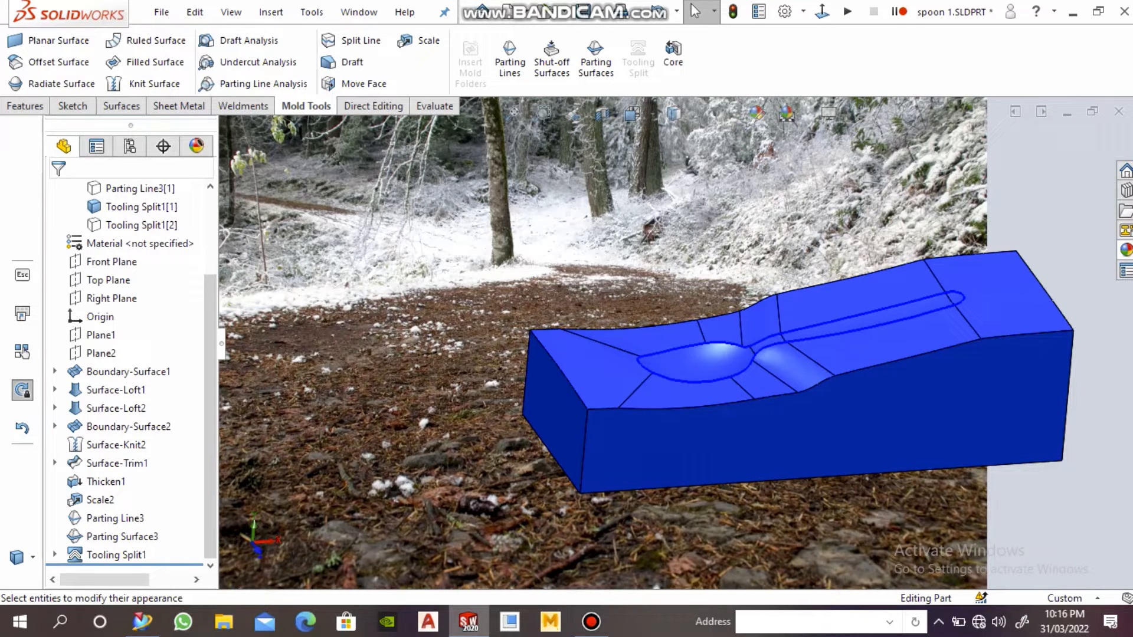
Step: Expand the display settings beside the feature tree and give the lower block, Tooling Split1[1], a light pink appearance
drag(218, 377, 272, 378)
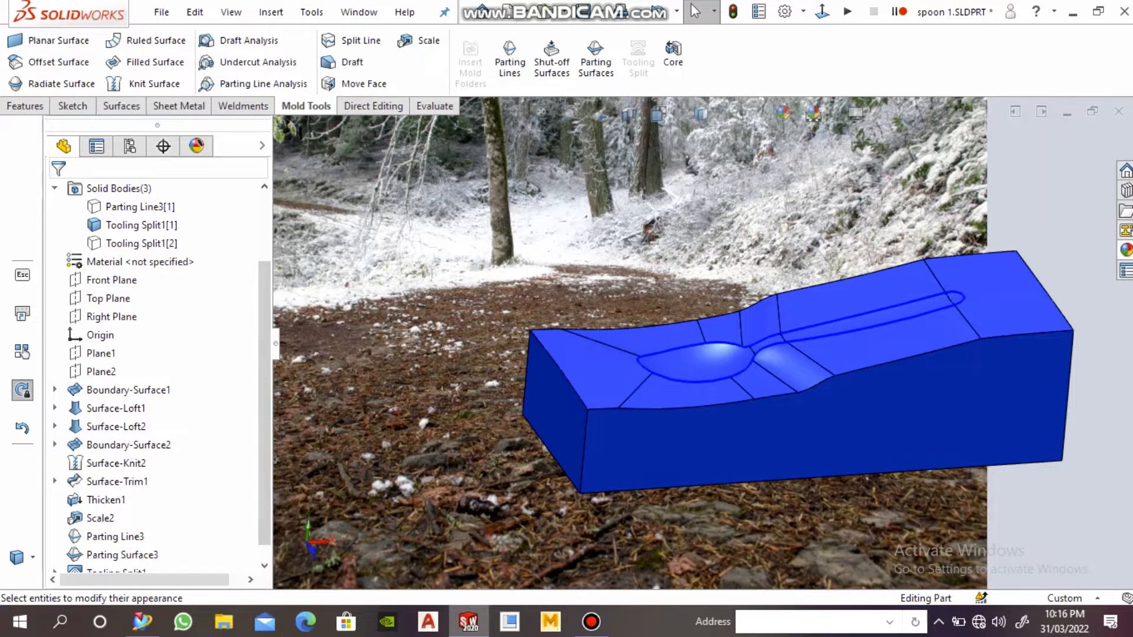
click(262, 146)
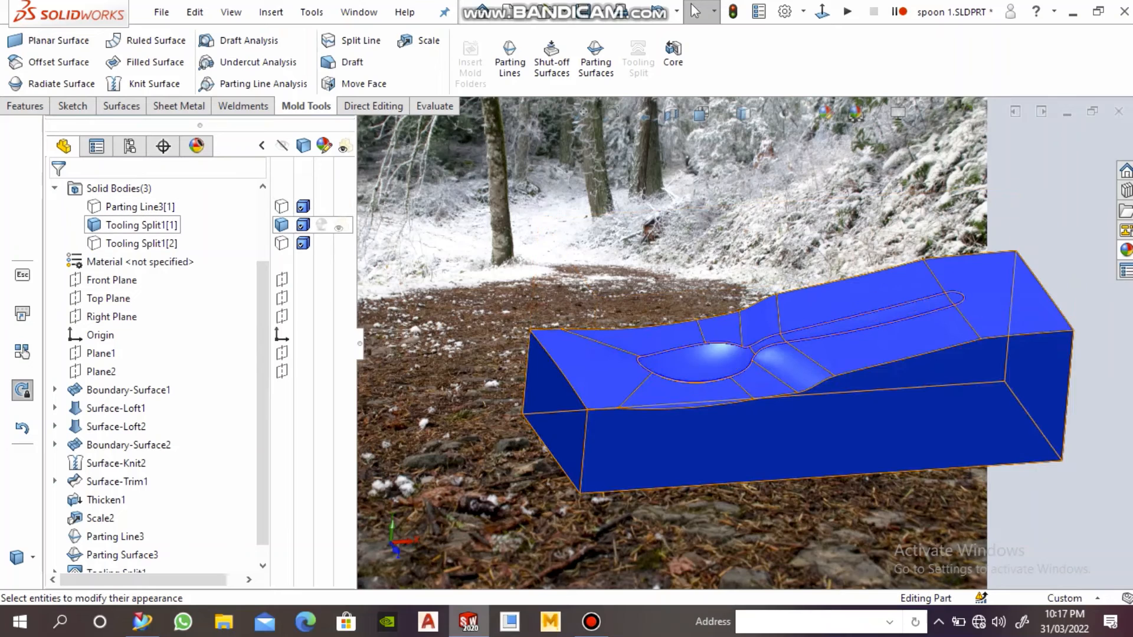
click(322, 225)
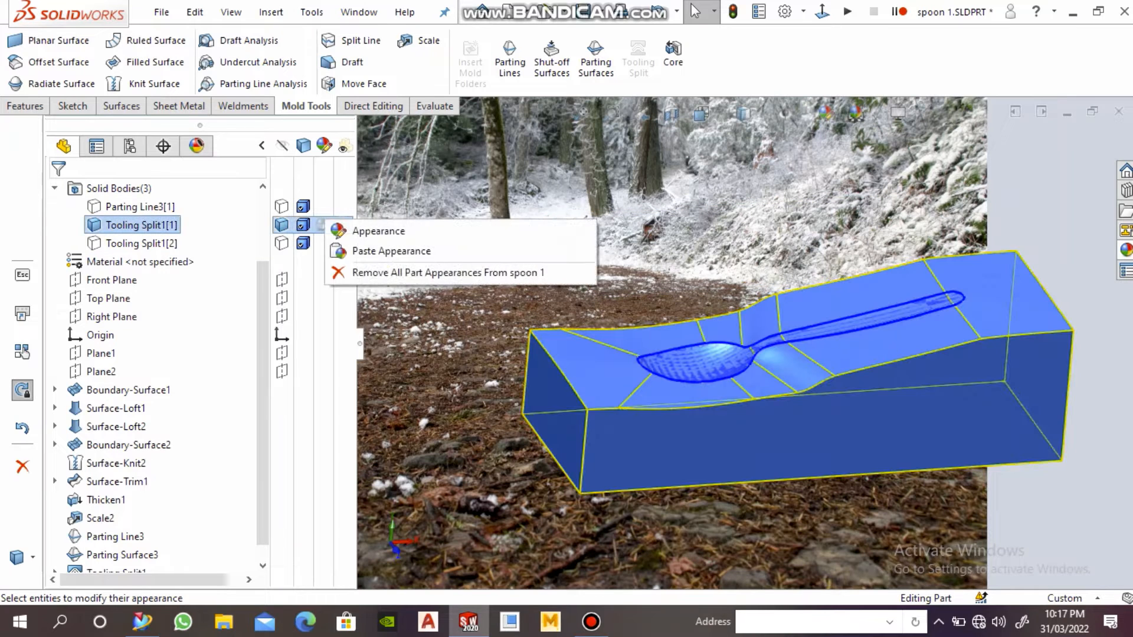
click(378, 231)
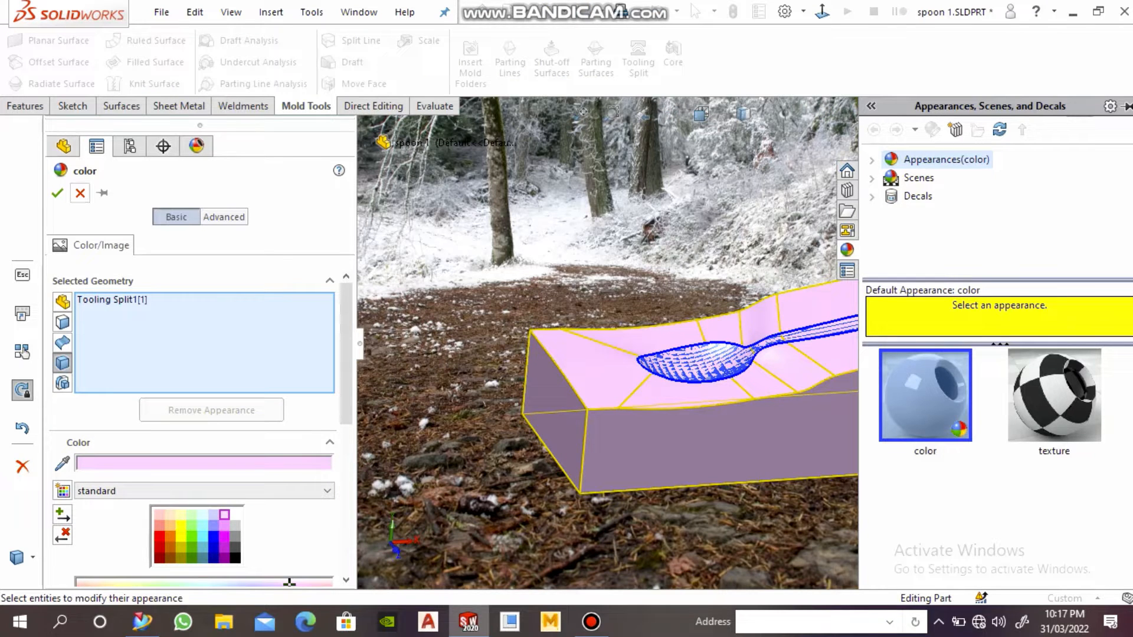
click(57, 193)
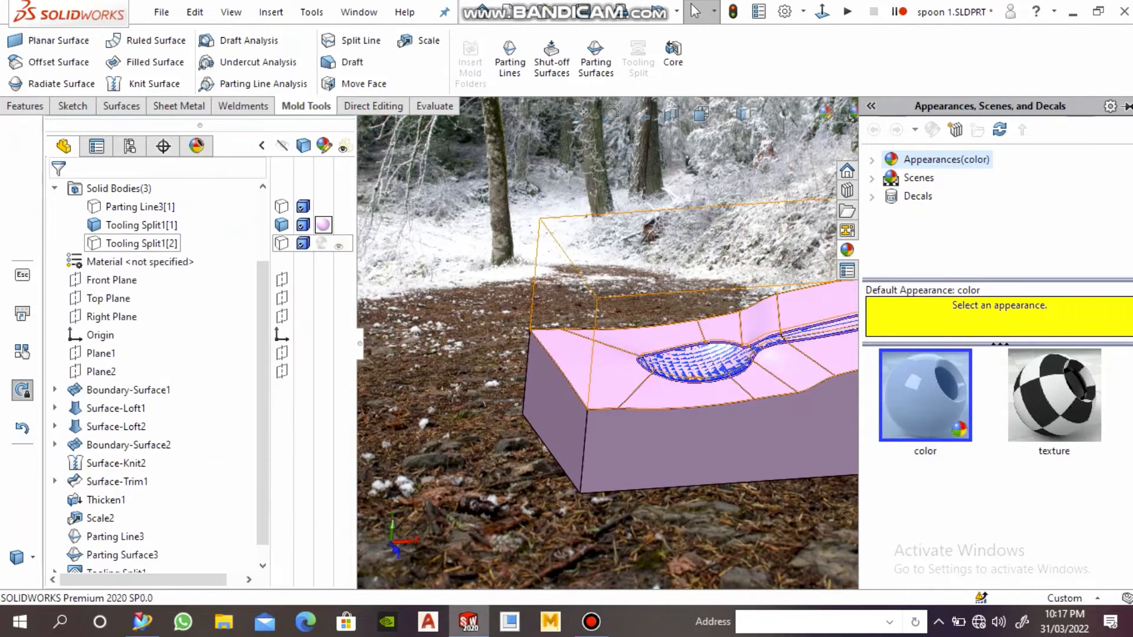
Step: Apply a light yellow appearance color to the upper mold block, Tooling Split1[2]
click(322, 243)
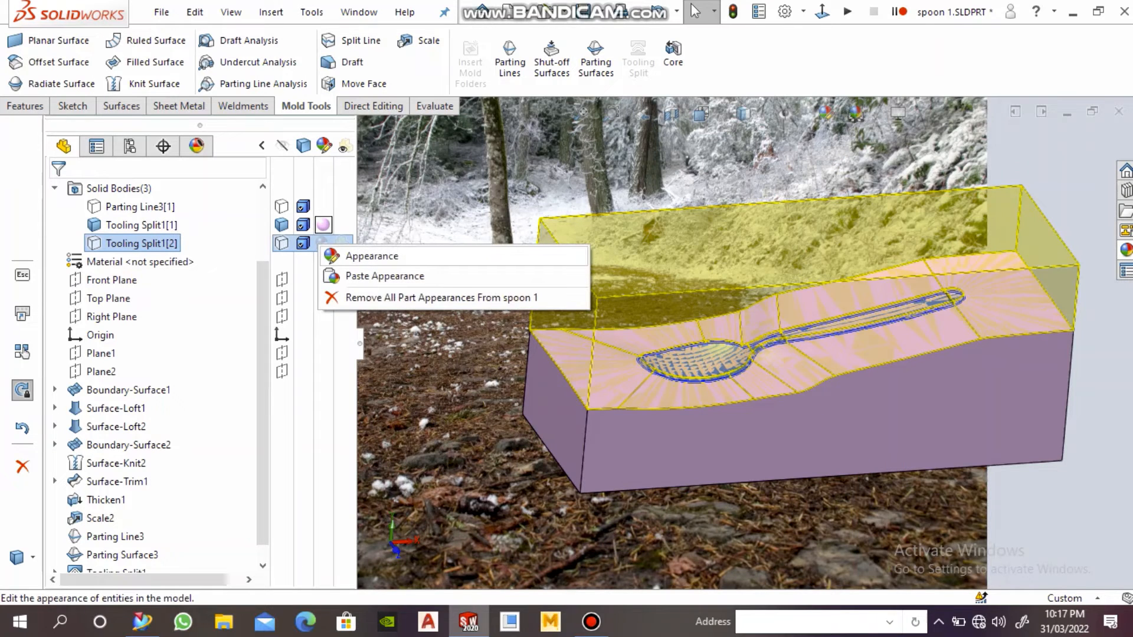
click(371, 256)
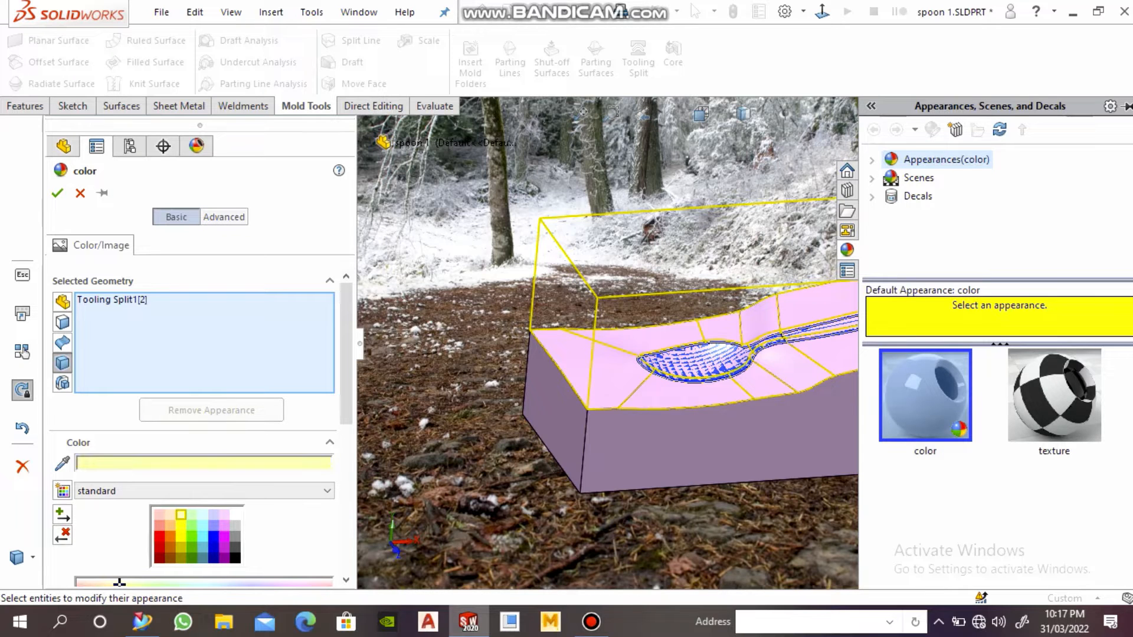
click(57, 193)
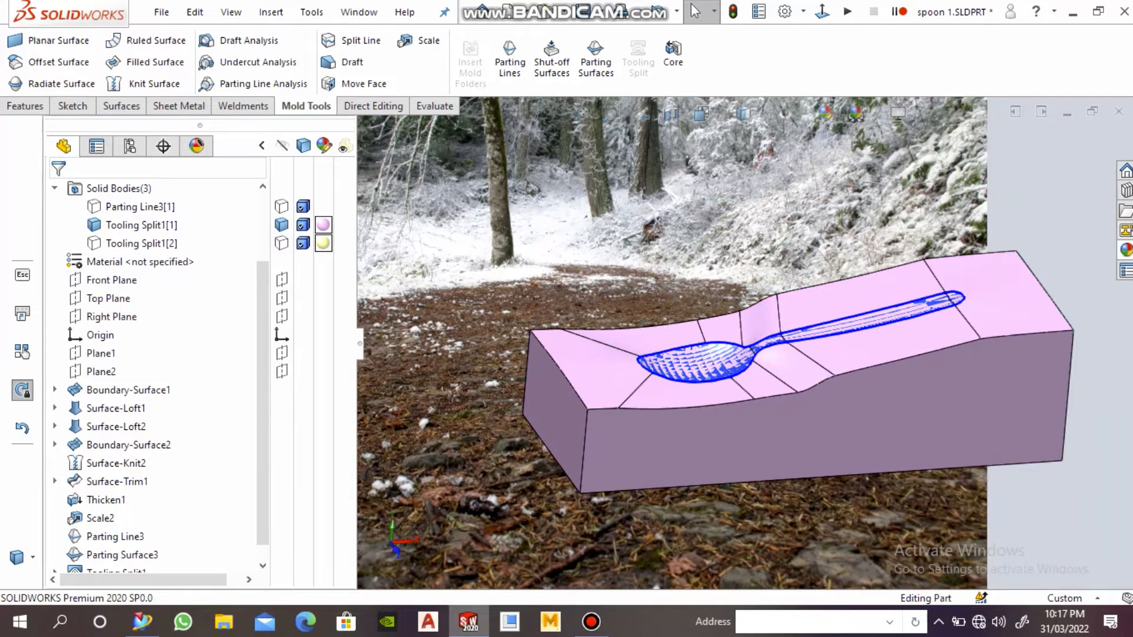
Step: Hide the lower mold block, the leftover spoon-shaped surface and the Parting Line3 outline
ctrl+middle_drag(767, 378, 742, 369)
scroll(156, 378, down, 1)
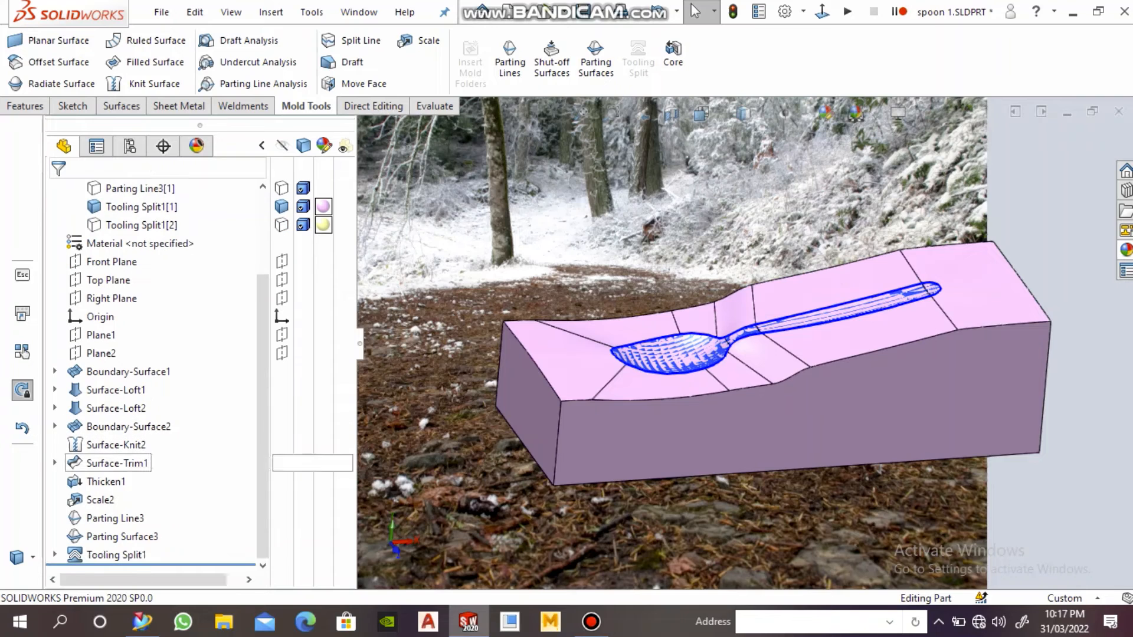
right_click(590, 360)
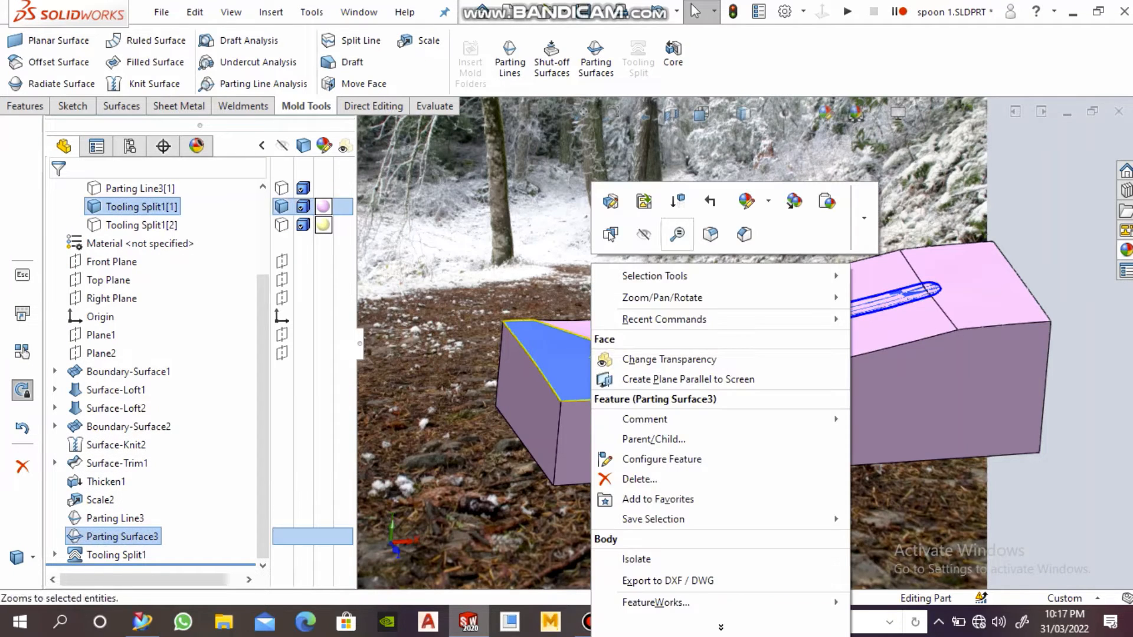
click(643, 234)
right_click(670, 354)
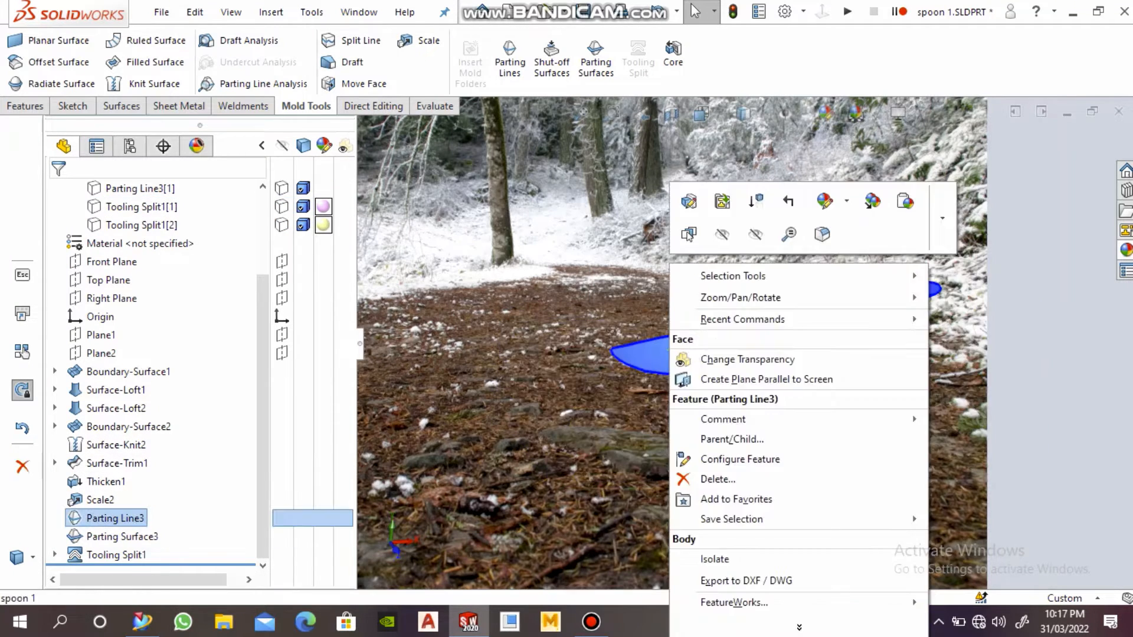
click(722, 234)
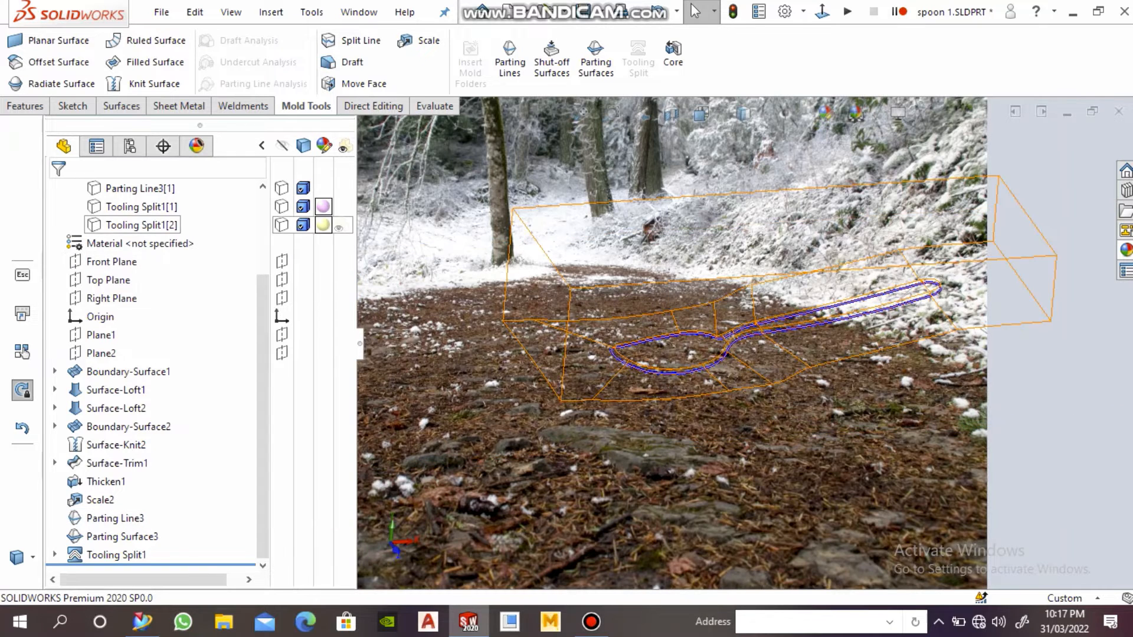
right_click(715, 337)
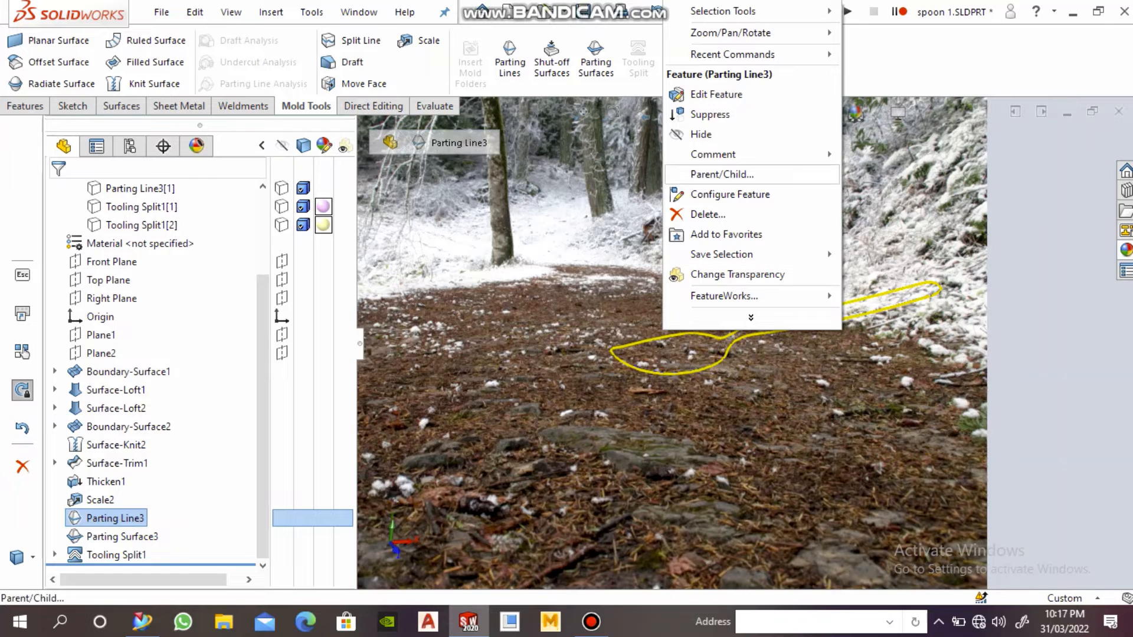
click(702, 134)
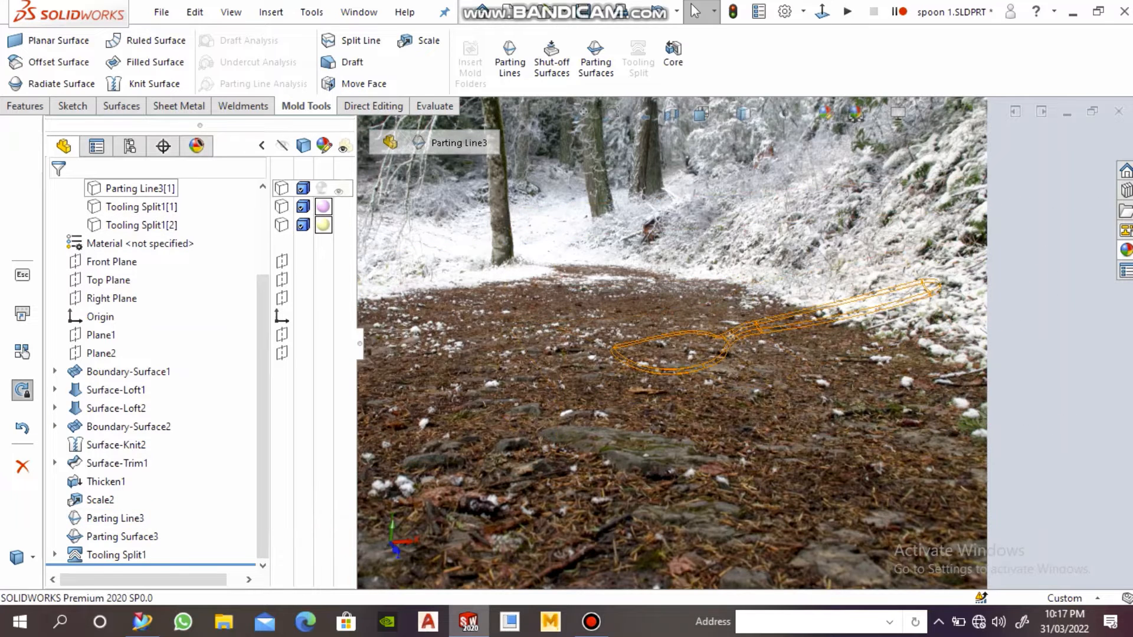
Step: Show both mold blocks, Tooling Split1[1] and Tooling Split1[2], while keeping the spoon body hidden
click(282, 188)
click(282, 206)
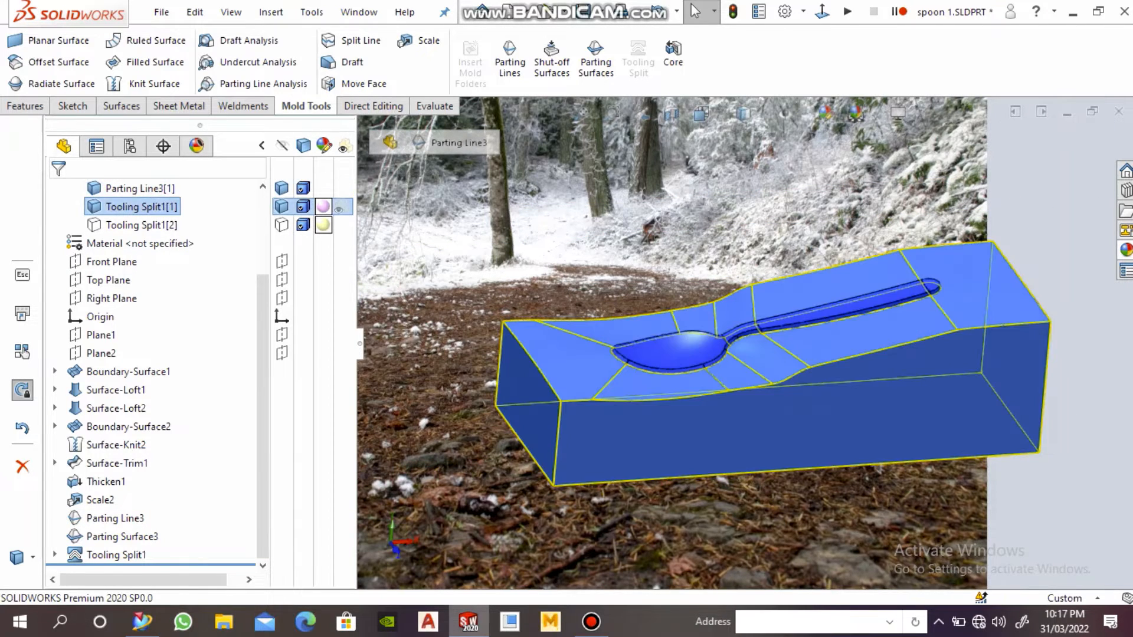
click(281, 188)
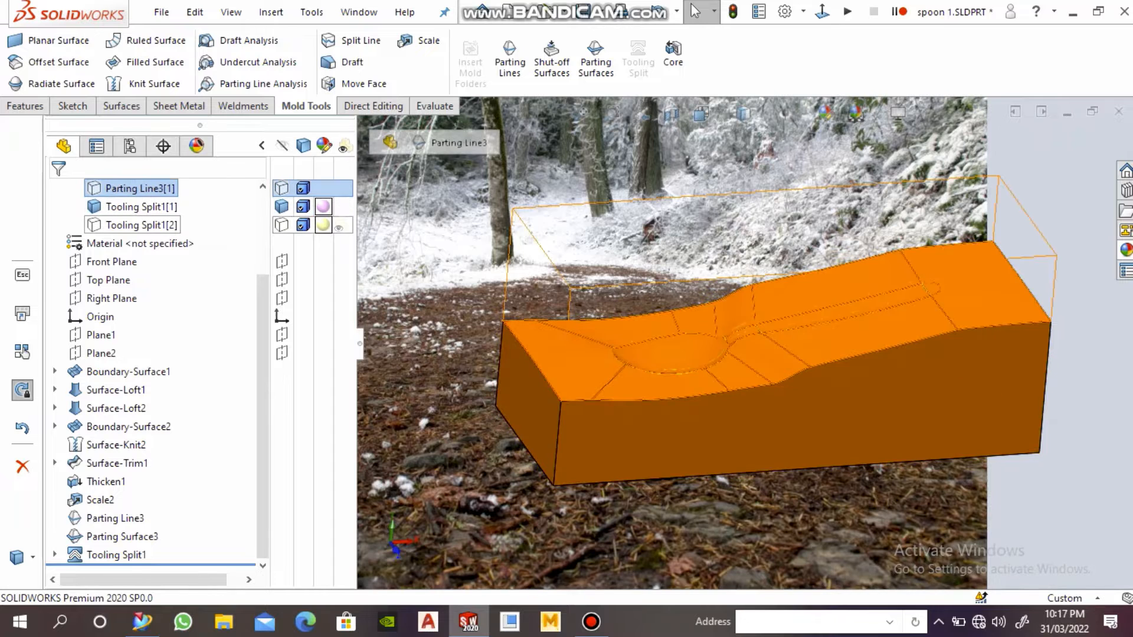
click(566, 236)
middle_drag(641, 301, 646, 343)
click(282, 225)
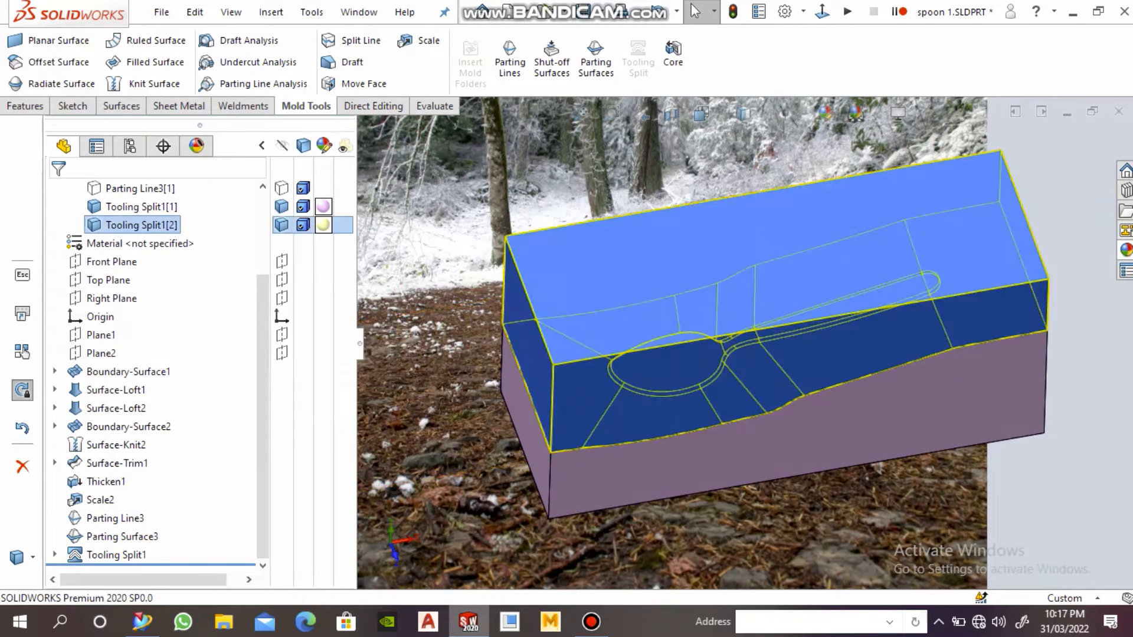
Step: Inspect the closed mold blocks along the parting contour, viewing them from the opposite side
click(555, 476)
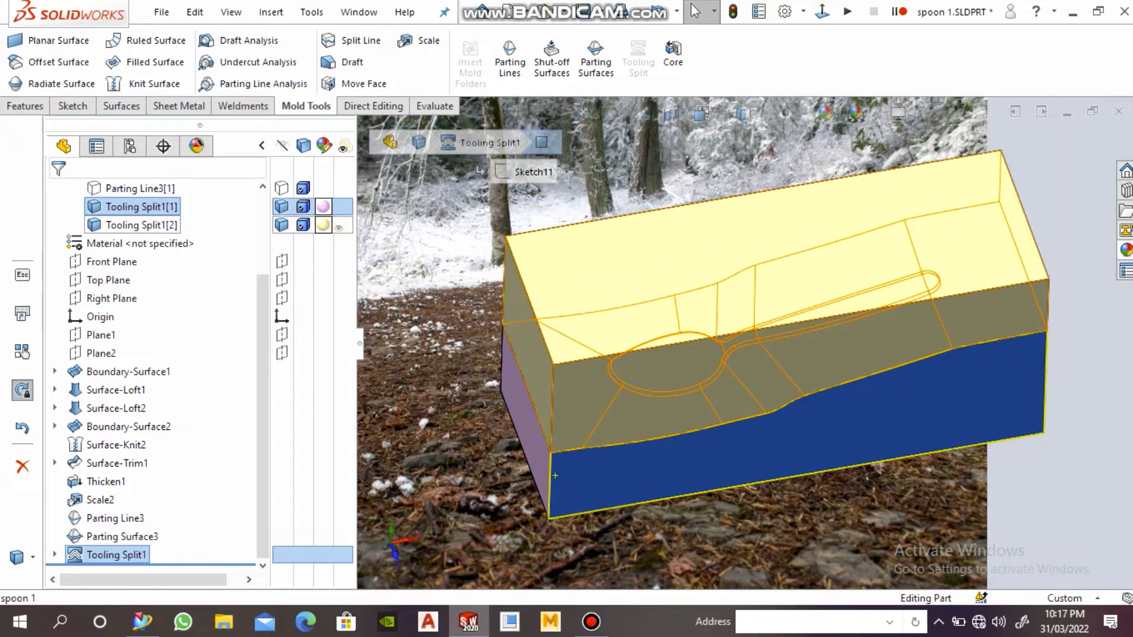
click(281, 207)
middle_drag(696, 425, 687, 260)
scroll(729, 263, down, 5)
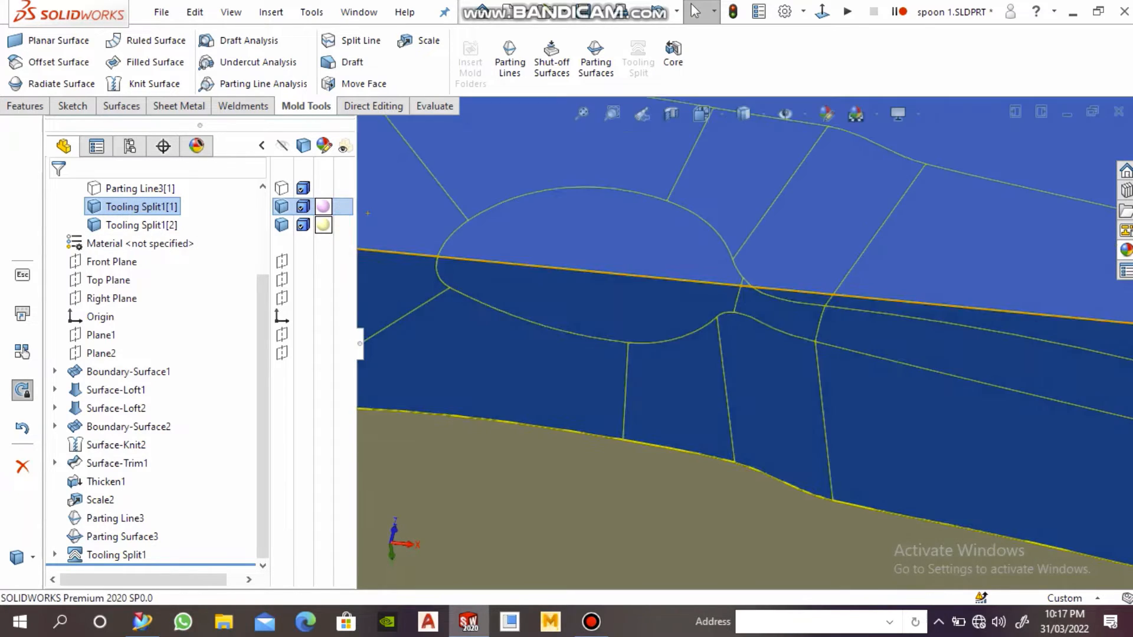
scroll(664, 274, up, 7)
key(Escape)
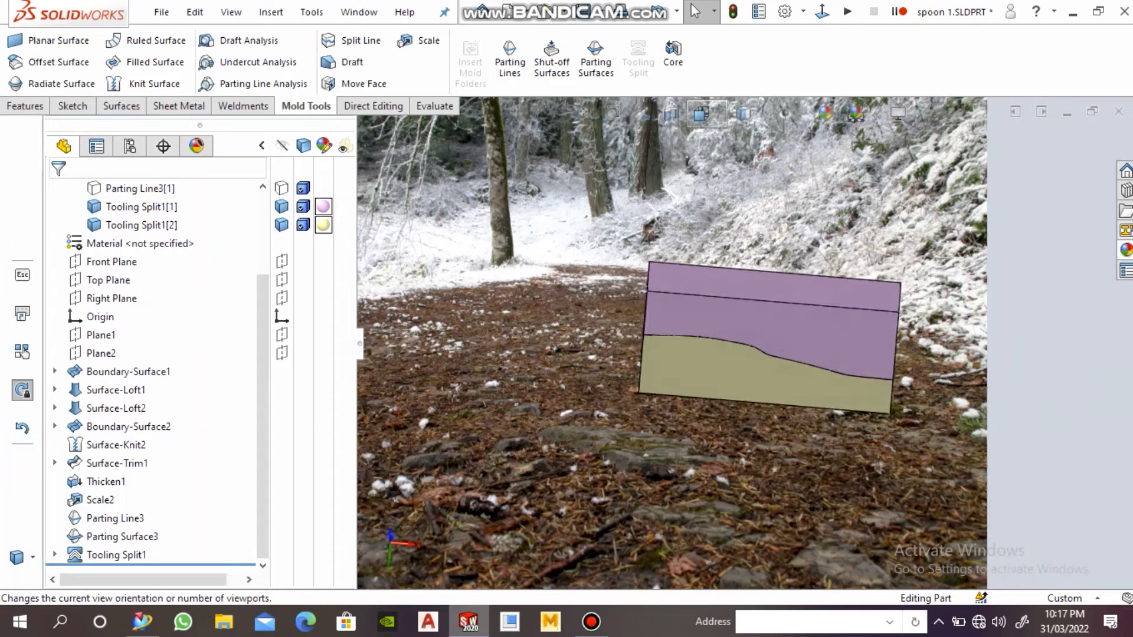
Step: Align the view straight onto the long side of the mold blocks and set the display style to wireframe
click(701, 114)
click(792, 211)
click(700, 114)
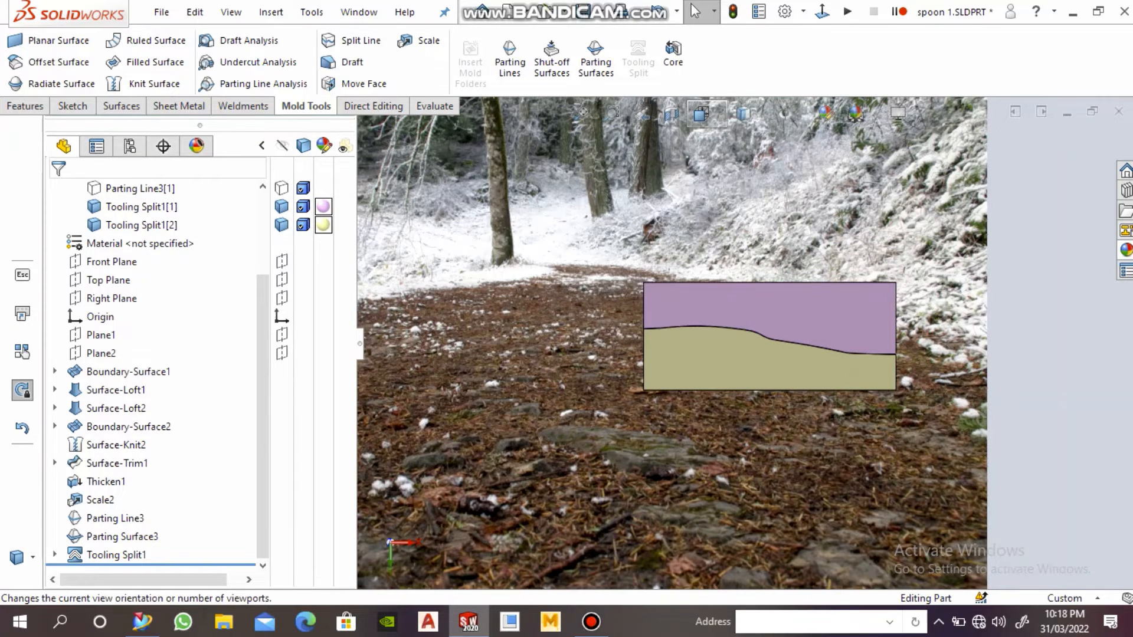
mouse_move(700, 113)
click(743, 114)
click(741, 211)
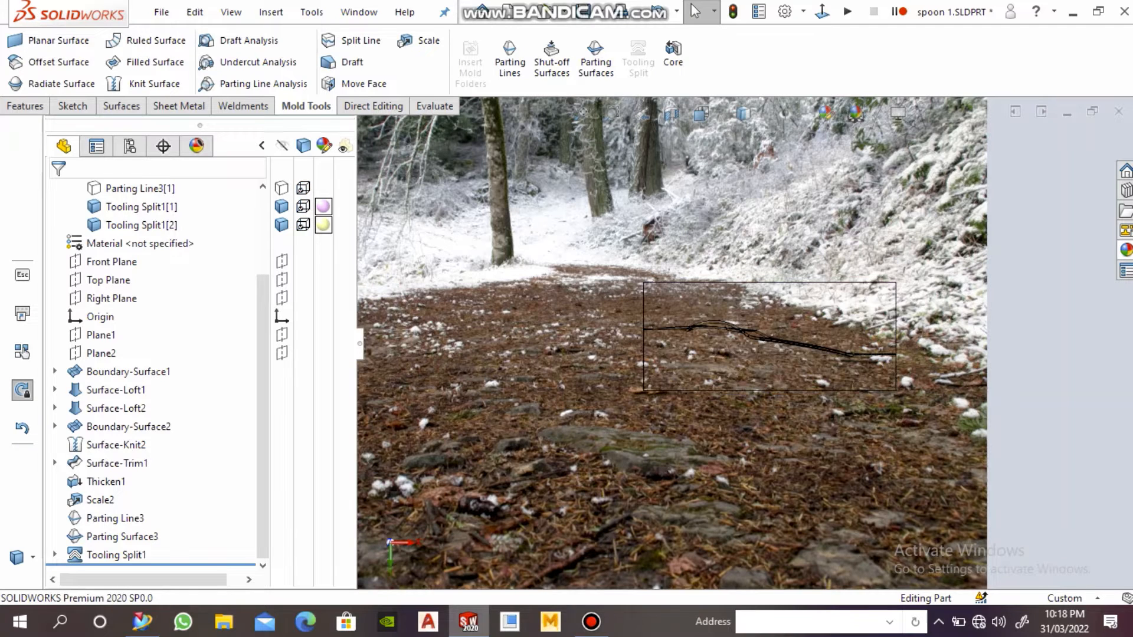
click(743, 113)
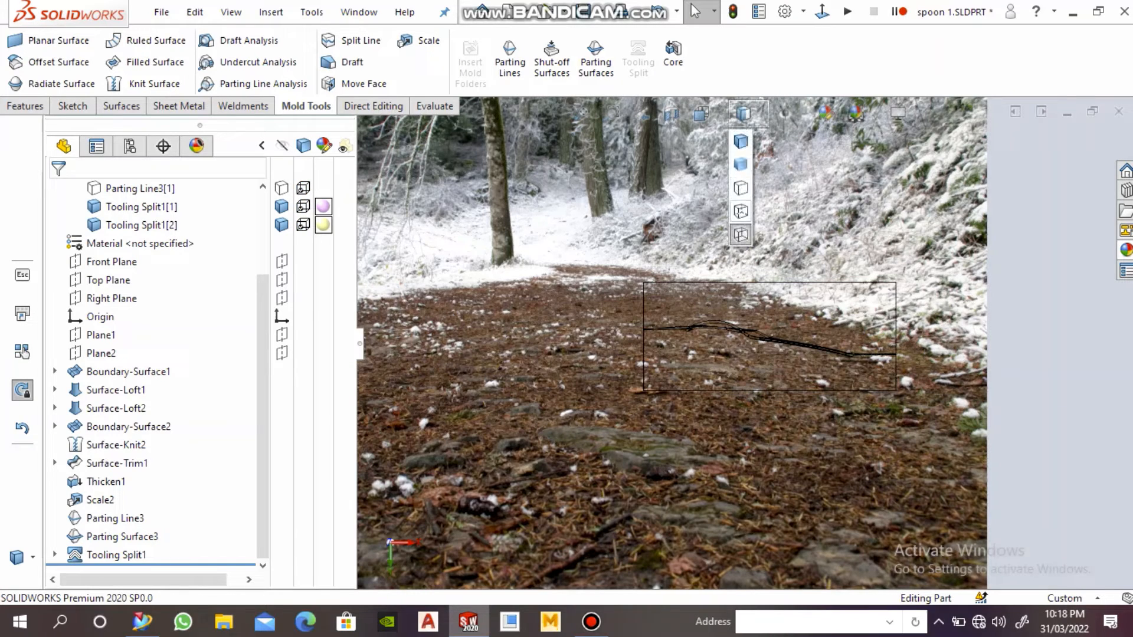
scroll(710, 306, down, 5)
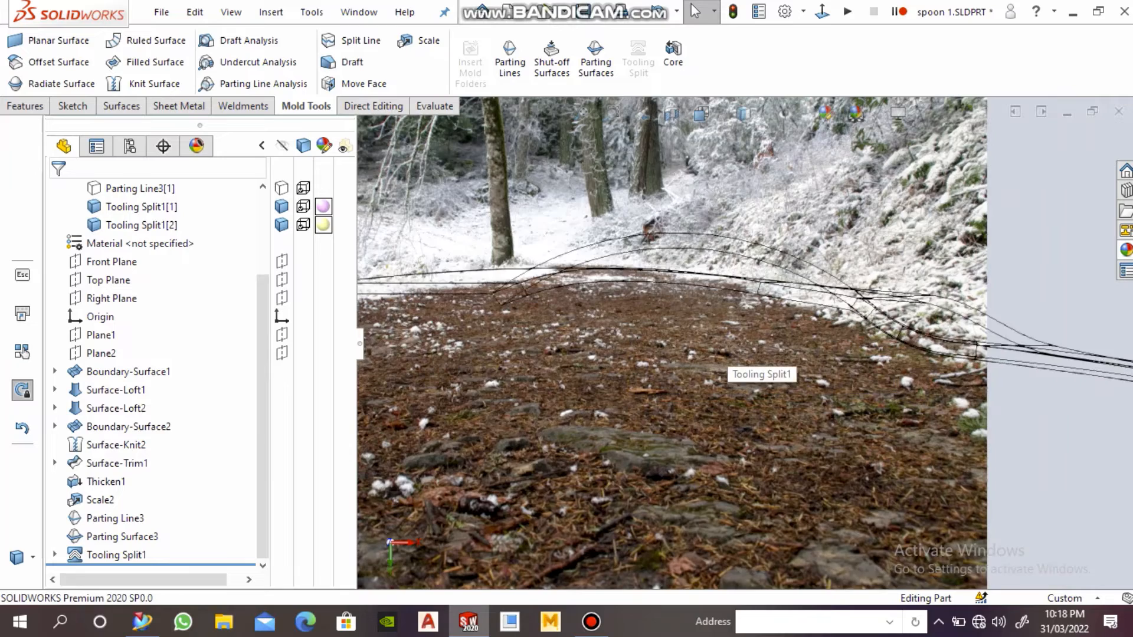
Step: Apply the Plain White scene as the background behind the wireframe mold blocks
scroll(710, 307, up, 5)
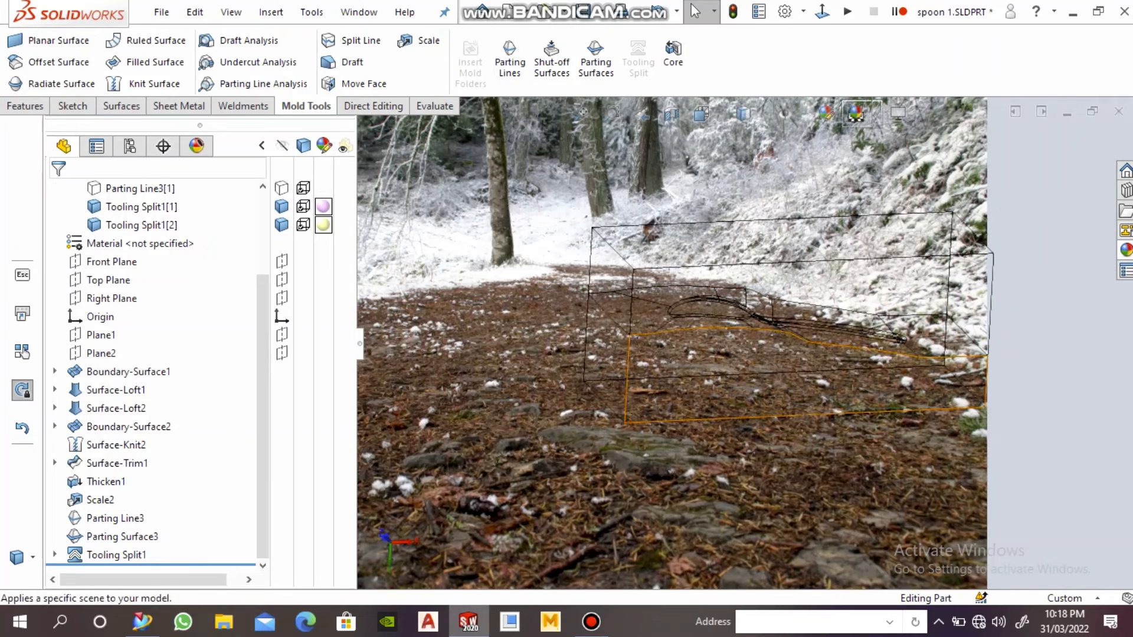
click(876, 113)
click(920, 149)
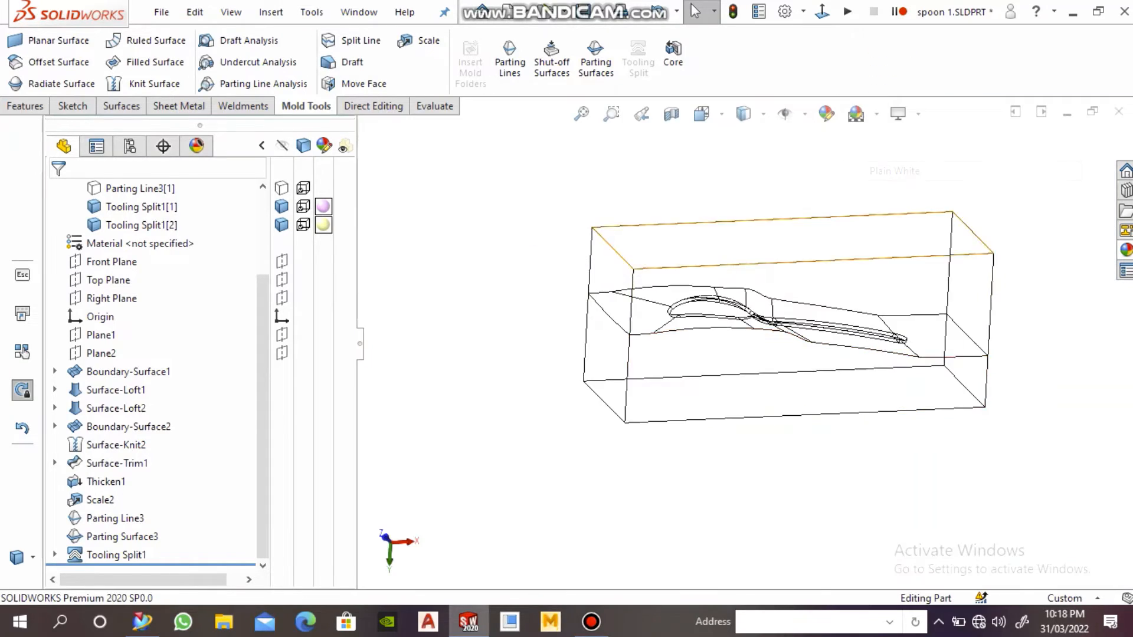
Step: Examine the spoon cavity inside the wireframe blocks, and set the display style back to shaded with edges
scroll(763, 317, down, 4)
middle_drag(763, 317, 751, 339)
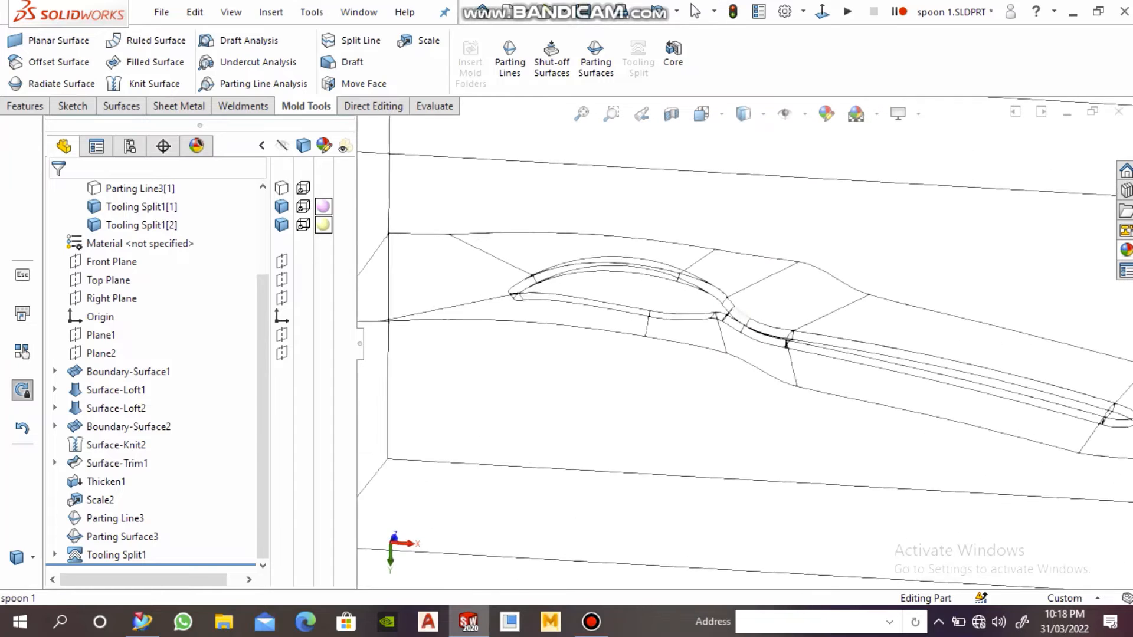
scroll(751, 341, up, 4)
scroll(745, 343, up, 3)
click(741, 142)
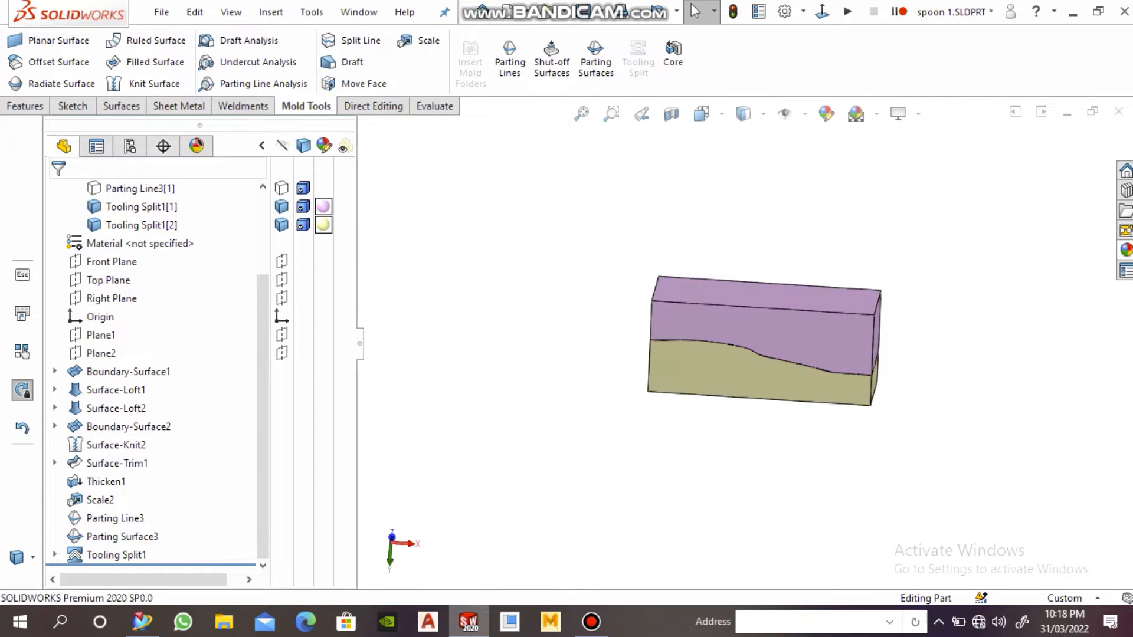
middle_drag(749, 283, 797, 306)
Step: Show the hidden spoon body, Parting Line3[1], inside the mold blocks
click(374, 106)
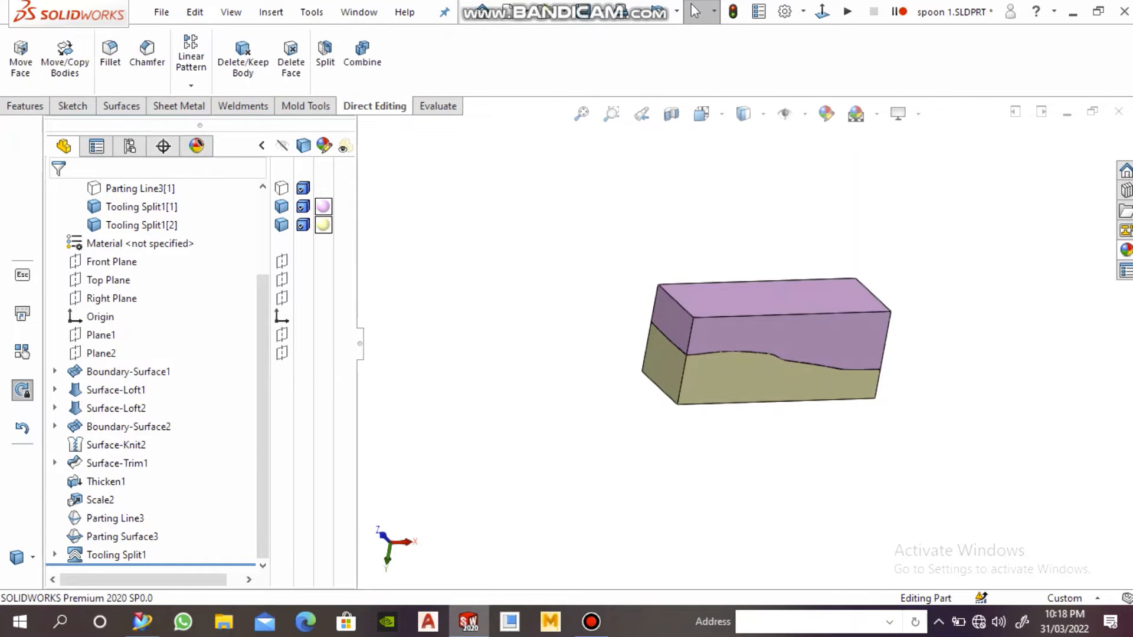
click(151, 189)
click(190, 157)
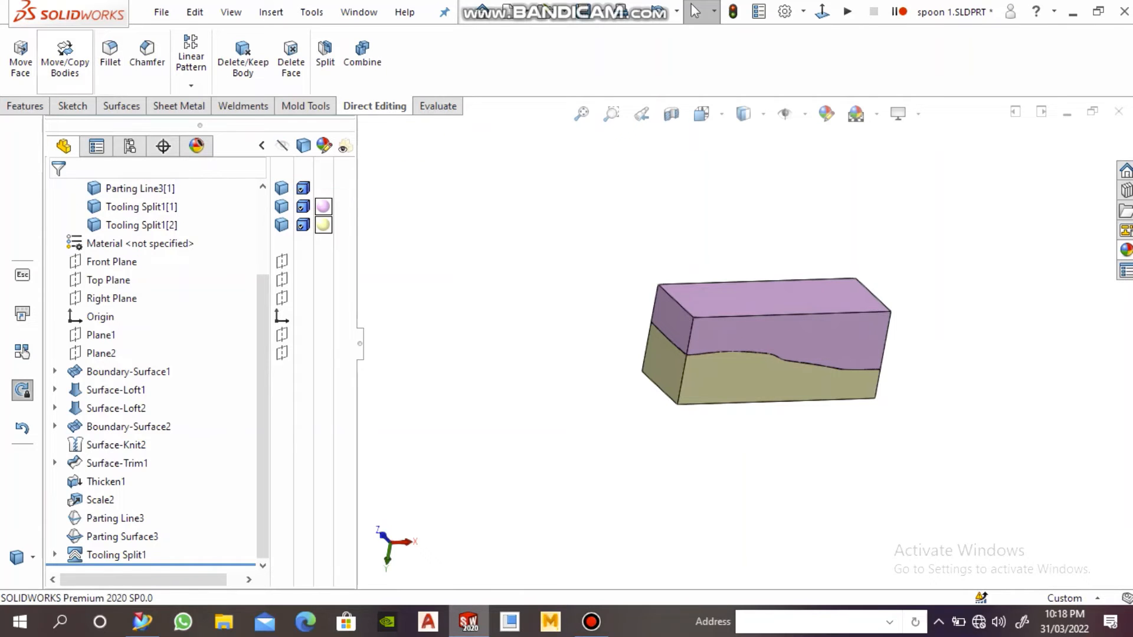
Step: Move the pink mold block, Tooling Split1[1], away from the spoon by about -136 mm along Y
click(65, 61)
click(817, 336)
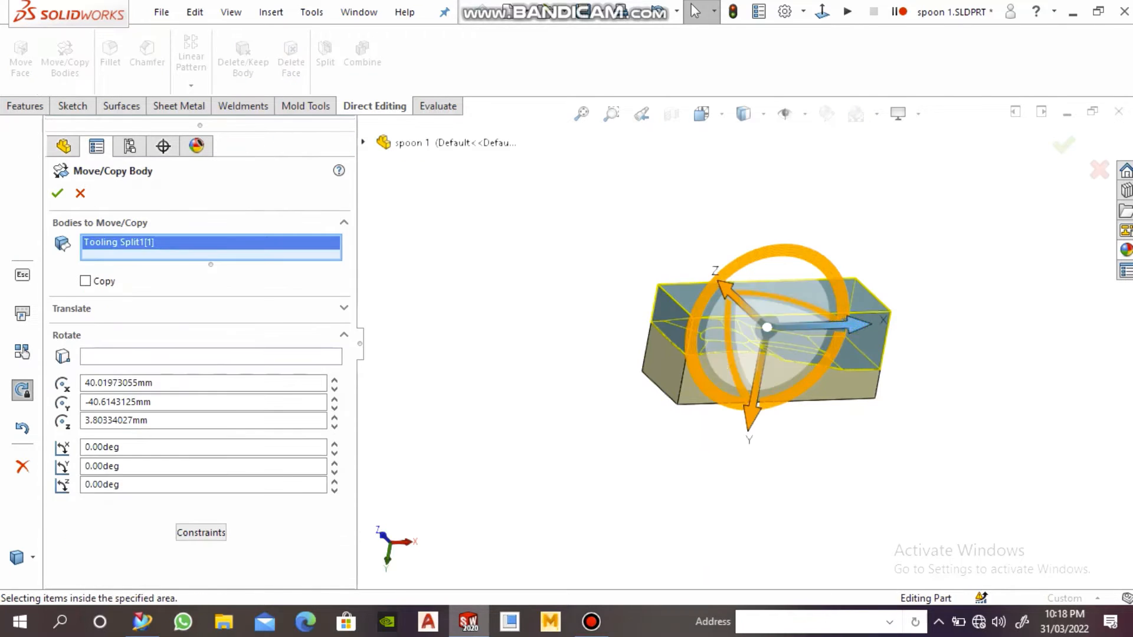
drag(752, 403, 778, 279)
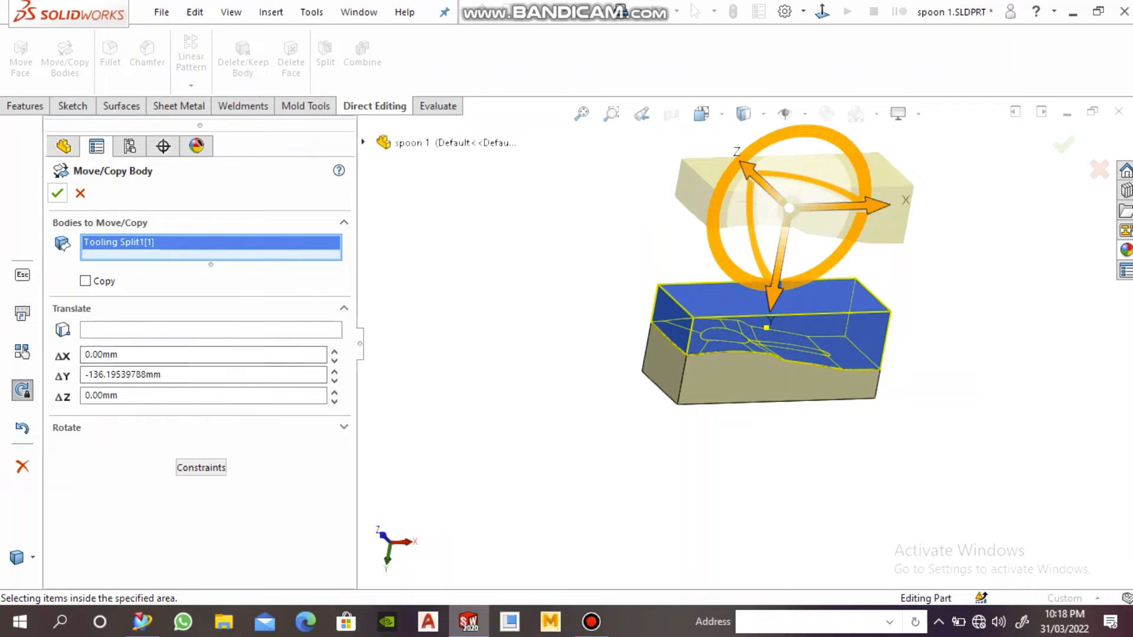
click(57, 193)
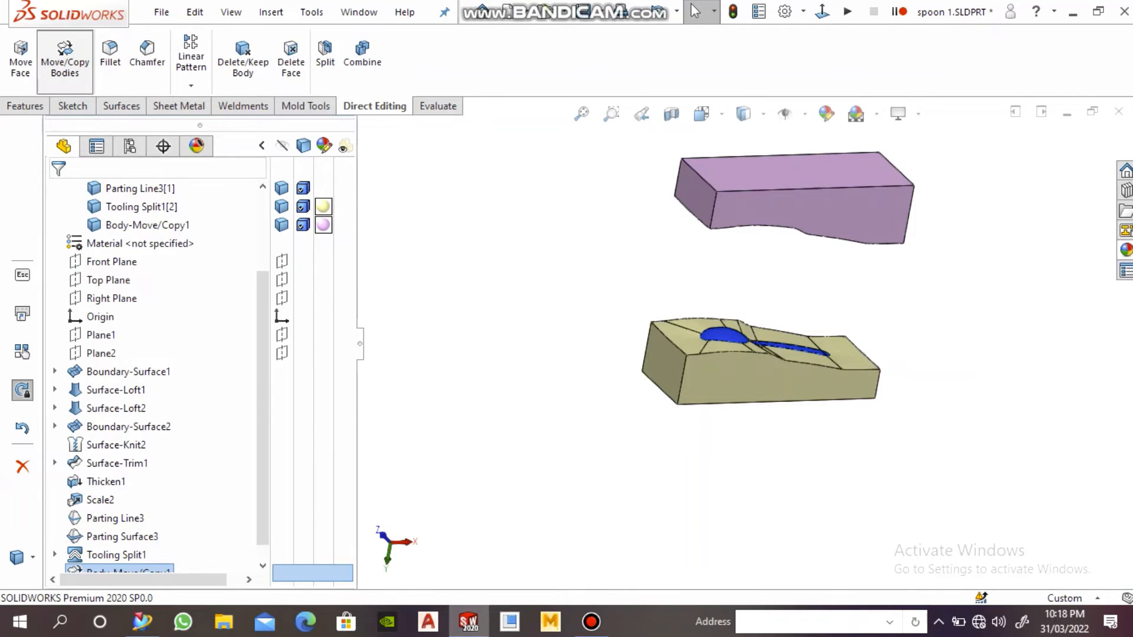
Step: Move the yellow mold block, Tooling Split1[2], away from the spoon by about 74 mm along Y
click(65, 62)
click(745, 377)
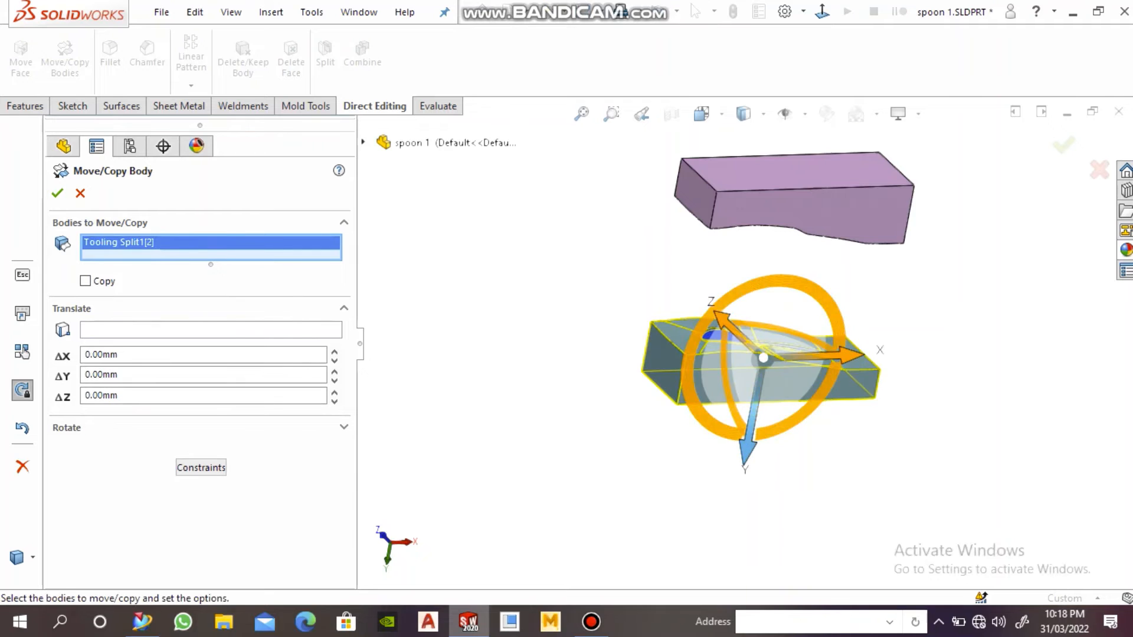
drag(748, 434, 735, 499)
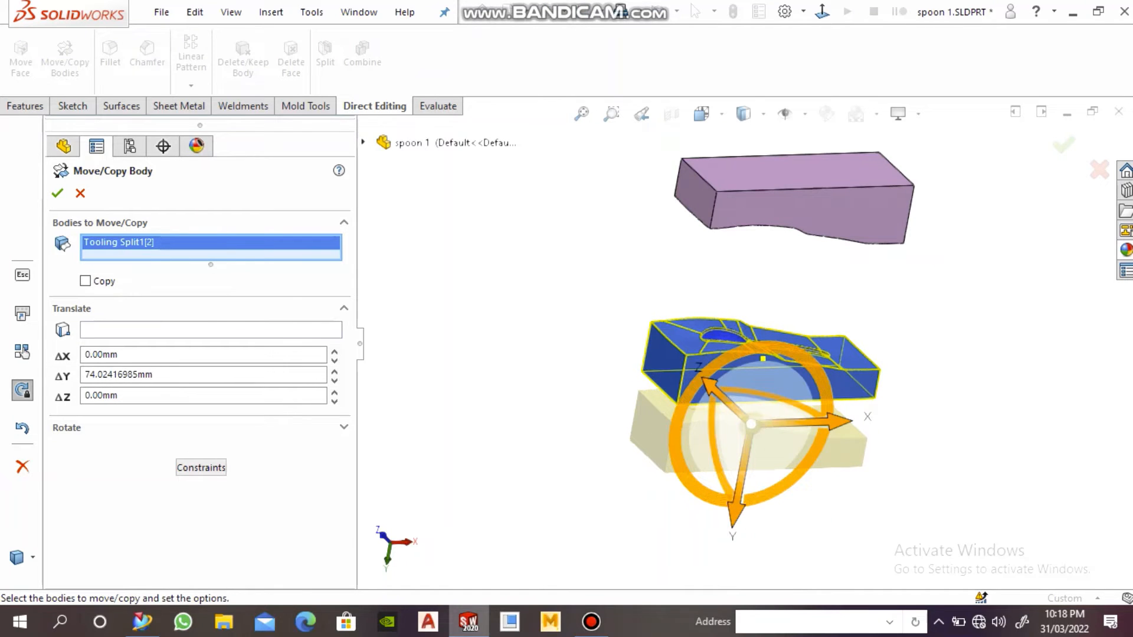
click(57, 193)
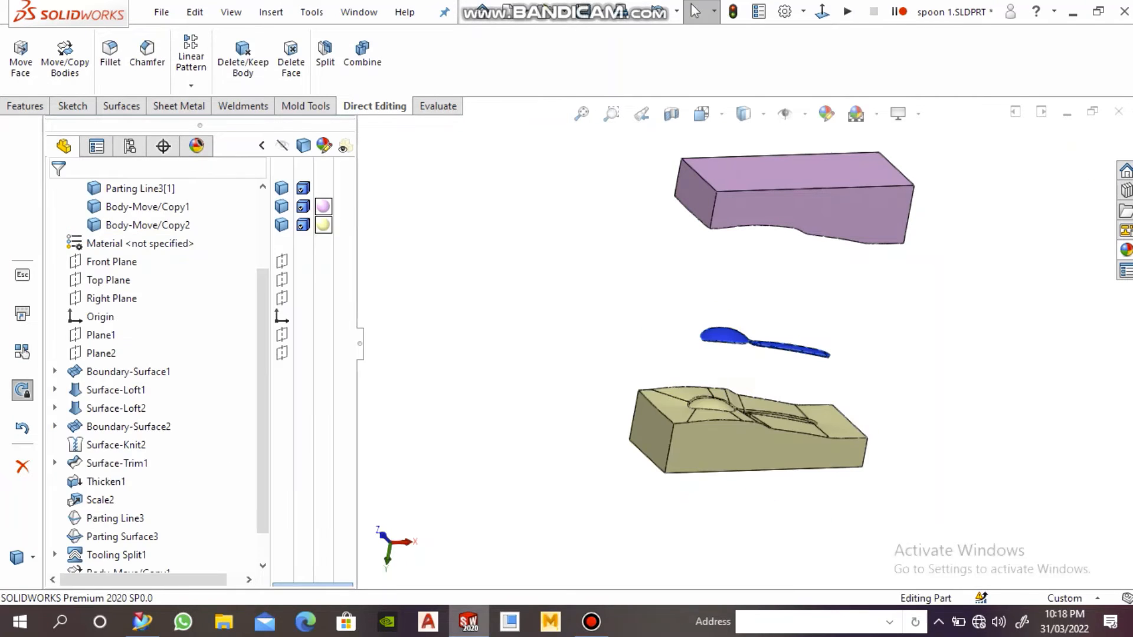
Step: Examine the separated mold blocks and the spoon between them from both sides
middle_drag(749, 387, 770, 357)
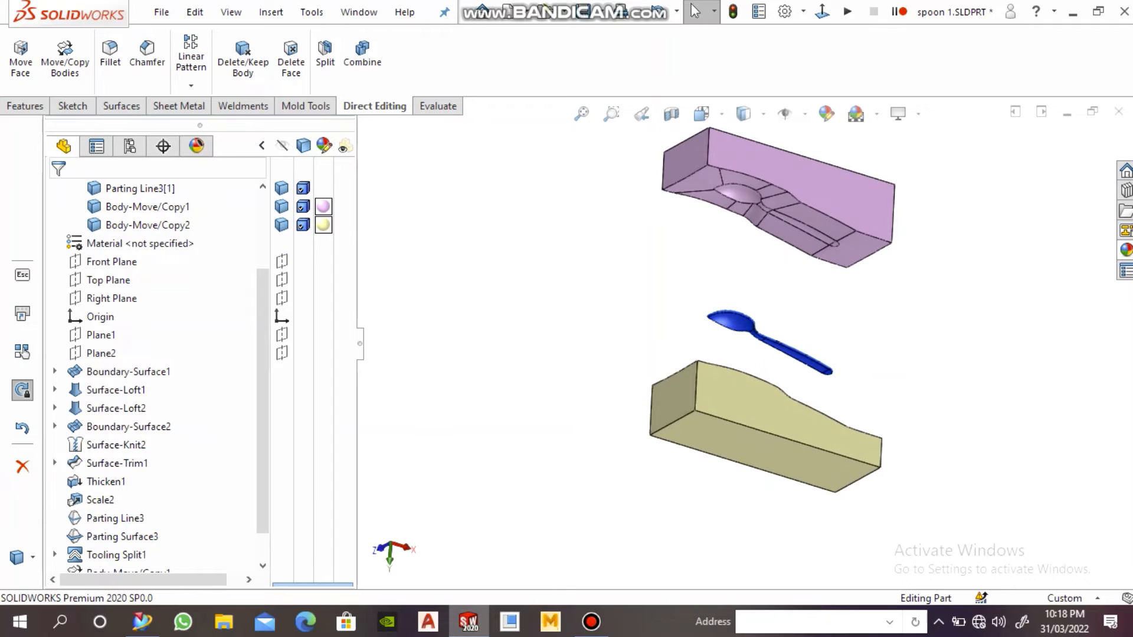
scroll(723, 370, down, 4)
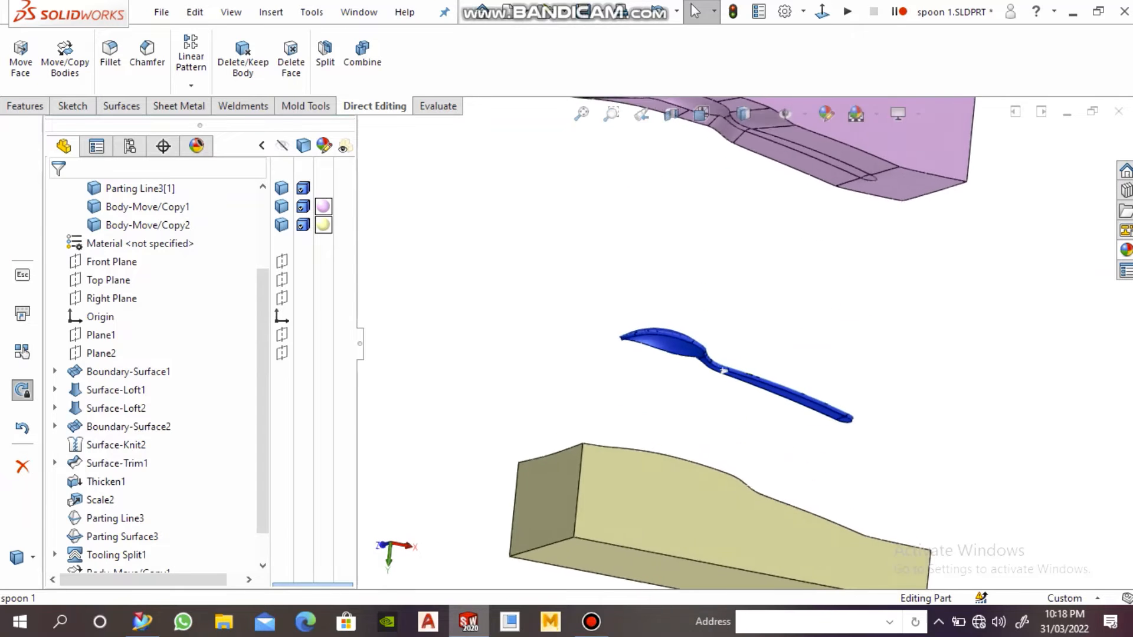
middle_drag(767, 357, 705, 304)
scroll(737, 366, up, 4)
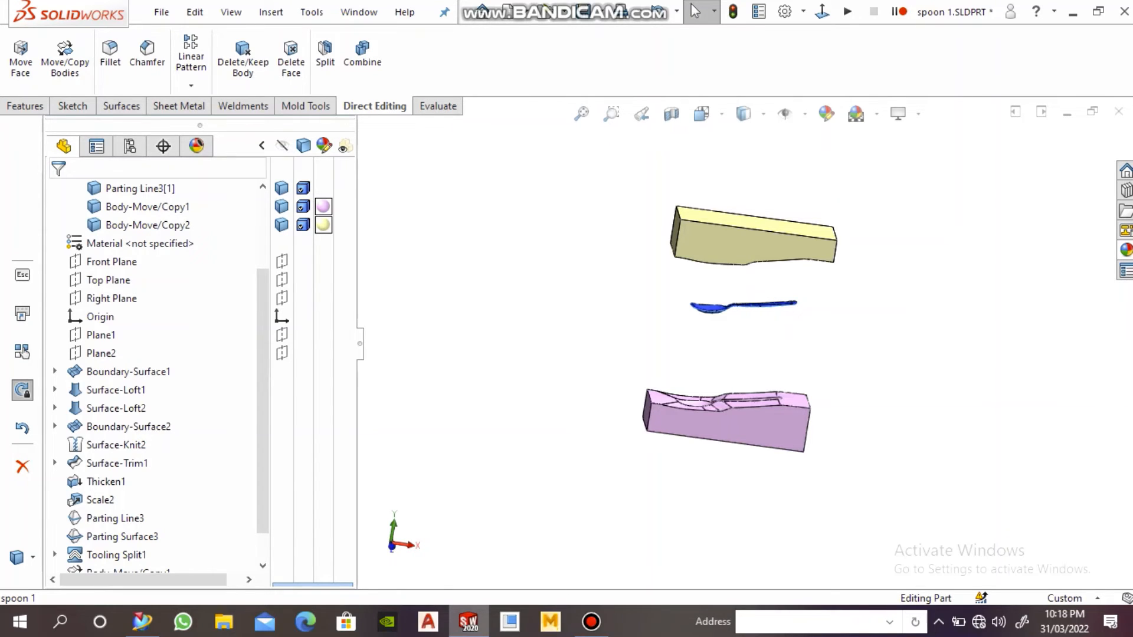
click(591, 622)
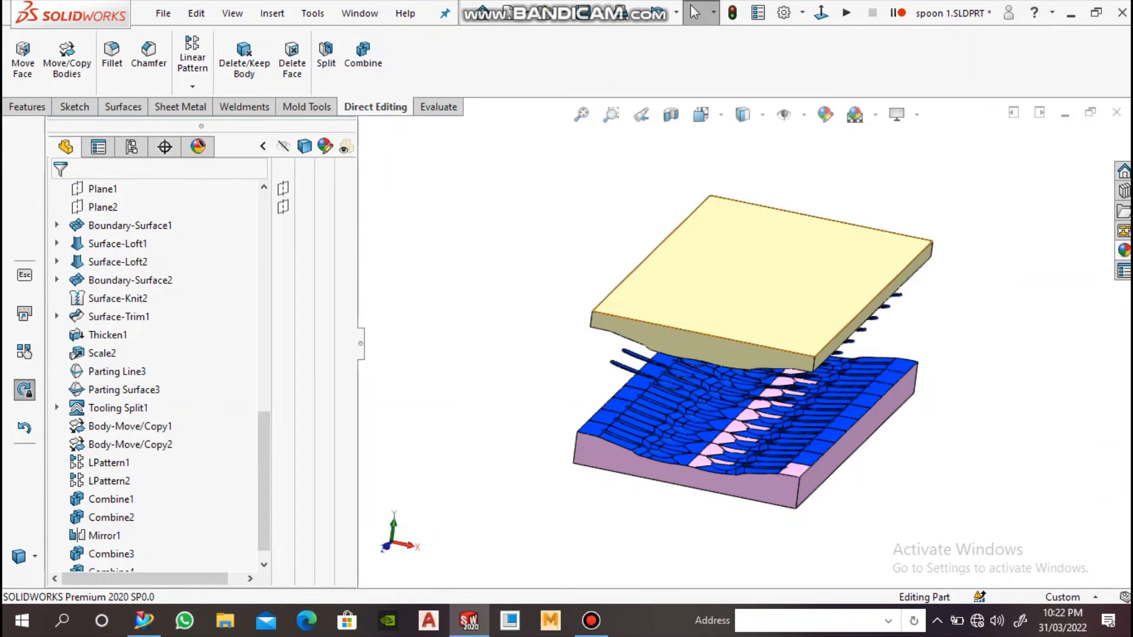
Step: Hide the pink multi-cavity mold block and examine the rows of spoons over the cavities of the yellow block
middle_drag(761, 283, 684, 263)
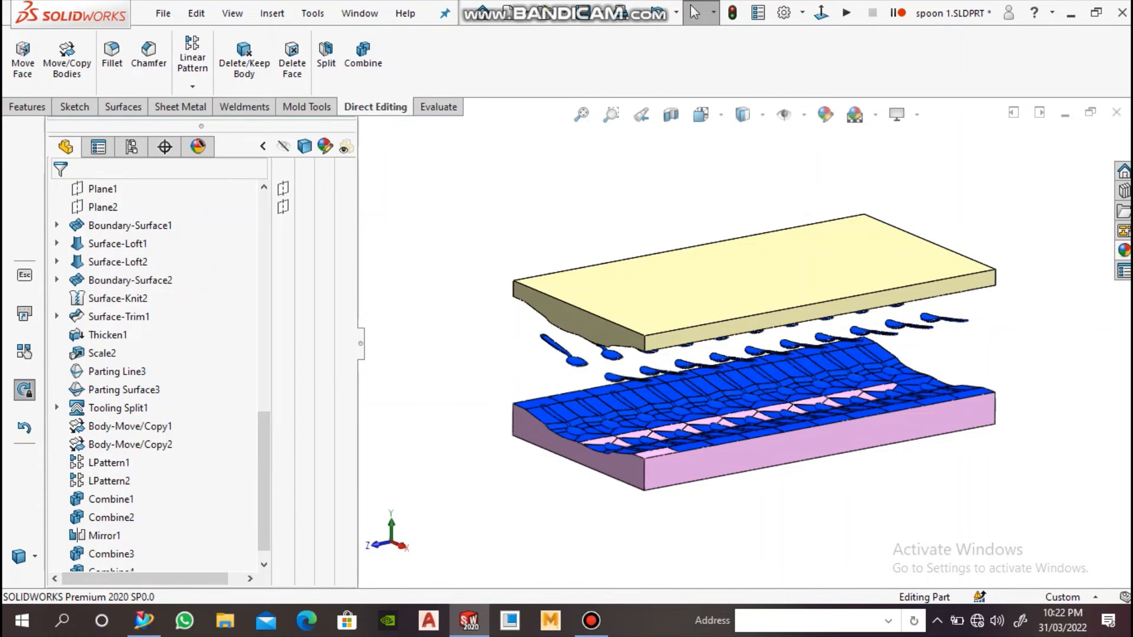
middle_drag(738, 379, 731, 295)
right_click(813, 263)
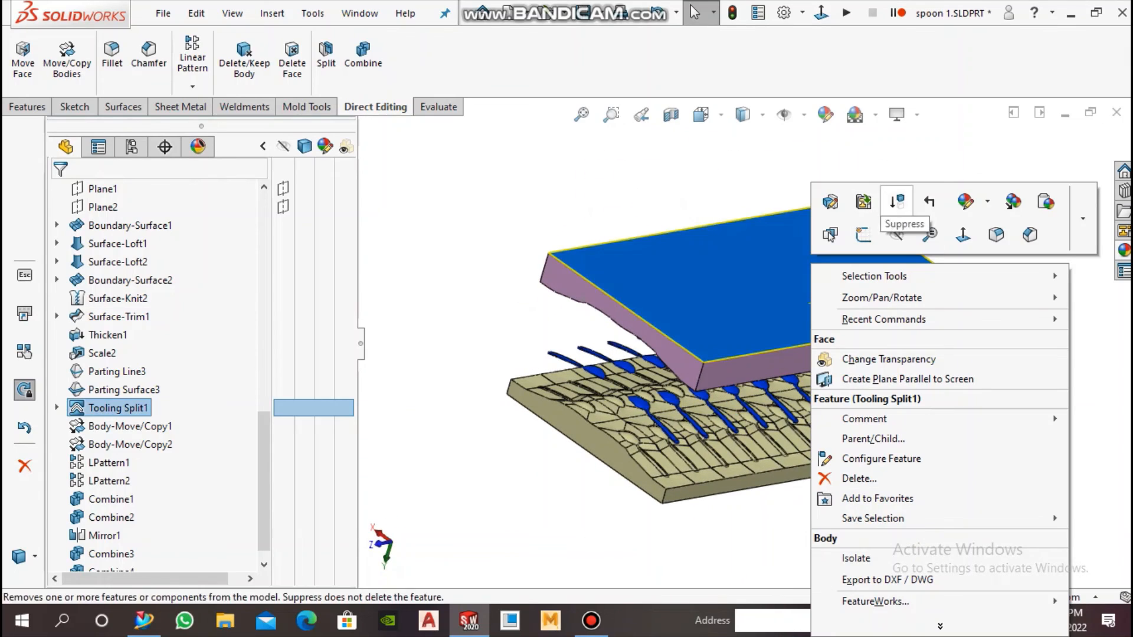
click(929, 234)
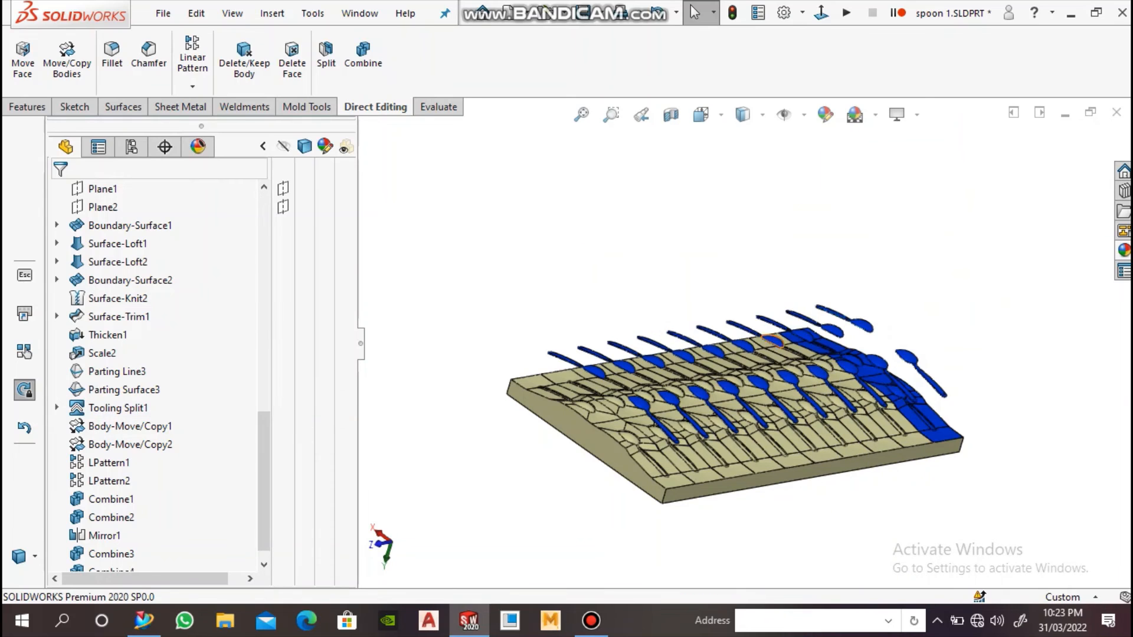
middle_drag(795, 401, 805, 440)
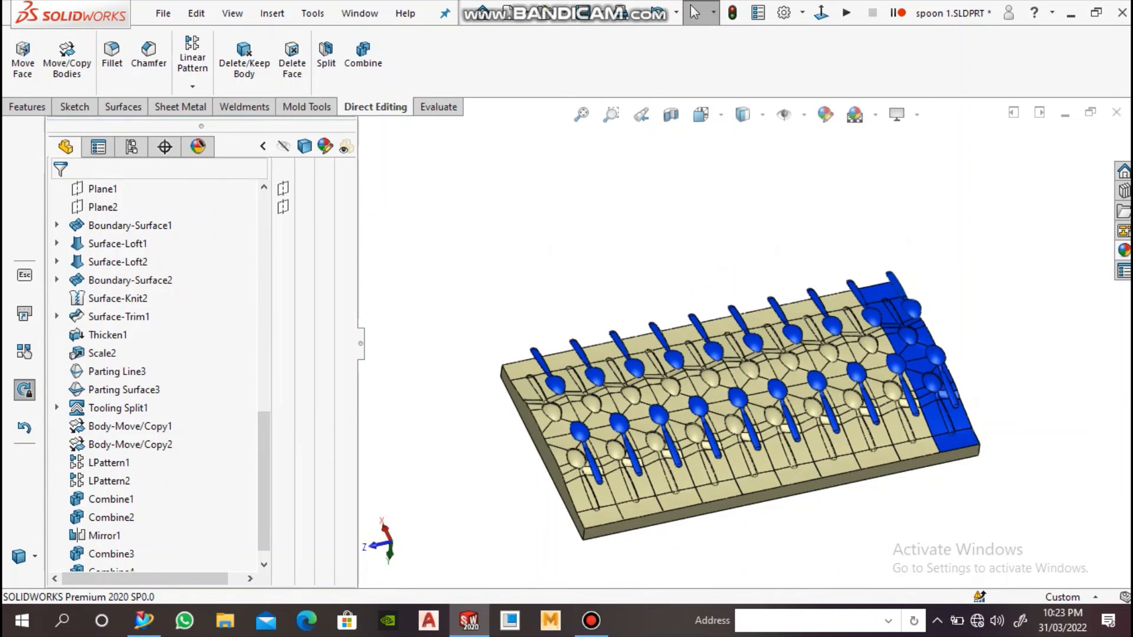
scroll(928, 416, down, 2)
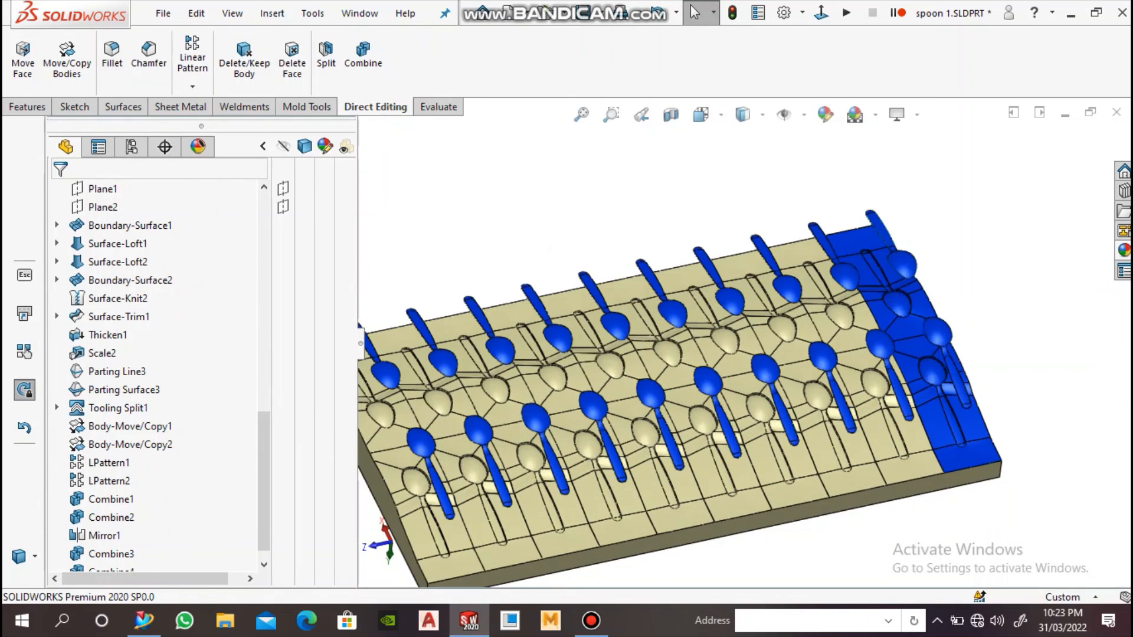